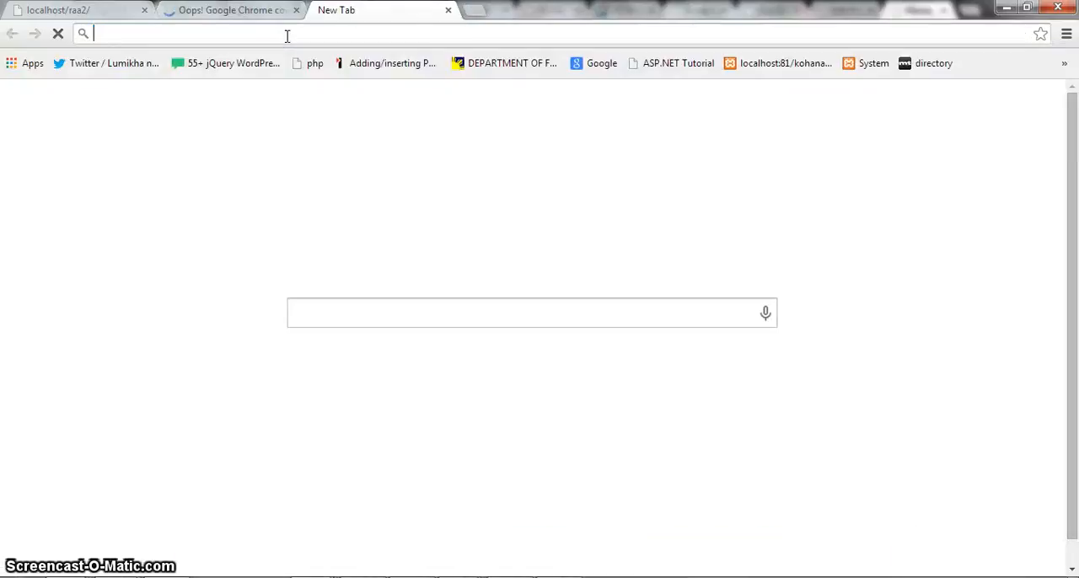
text(http://www.racearoundaus.com.au/)
text(wp-admin)
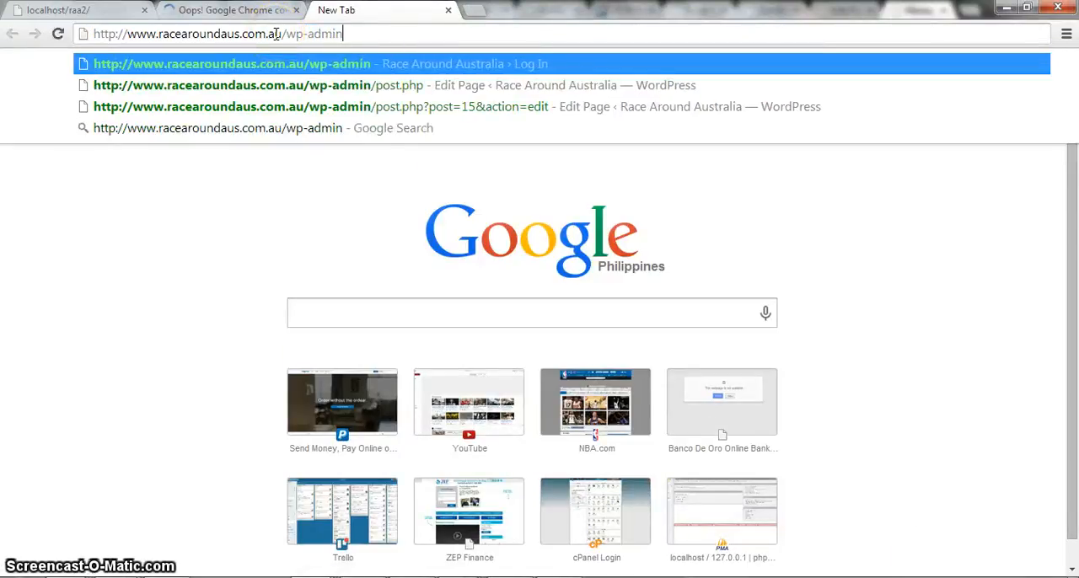
key(Return)
click(268, 33)
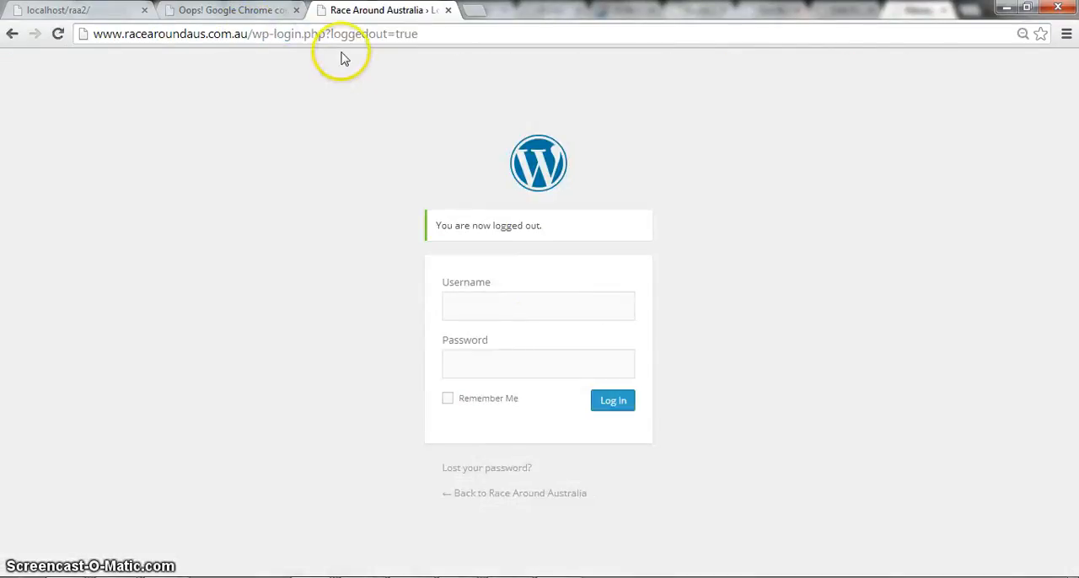
click(441, 38)
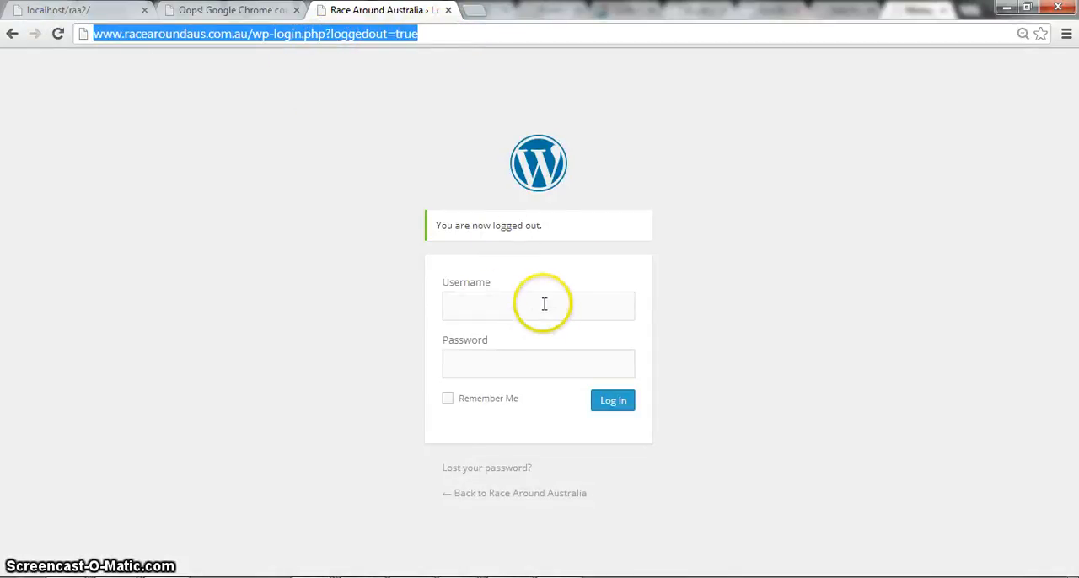
click(671, 232)
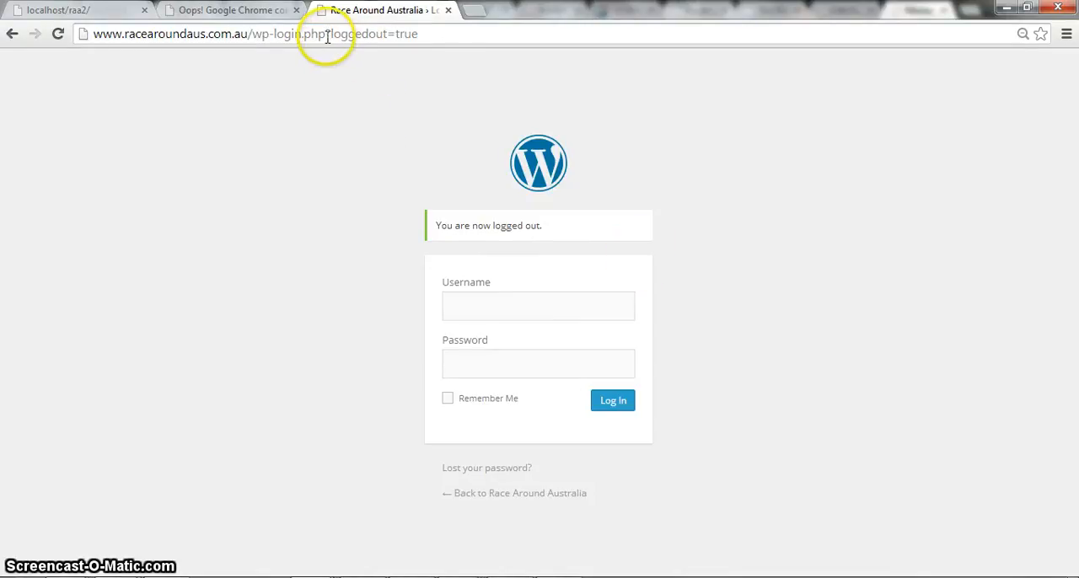
drag(327, 34, 557, 34)
key(BackSpace)
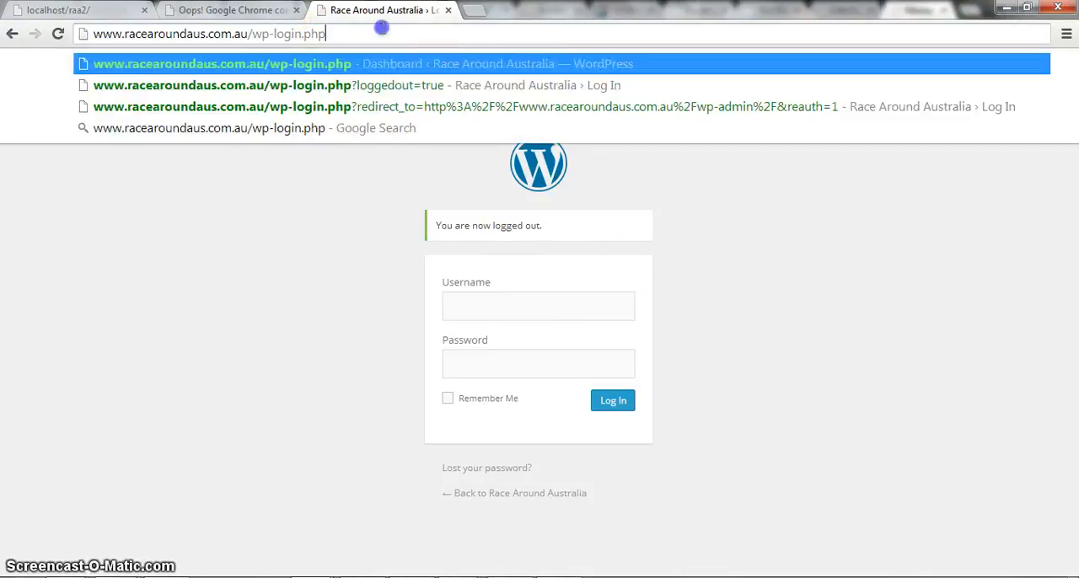
drag(451, 32, 248, 27)
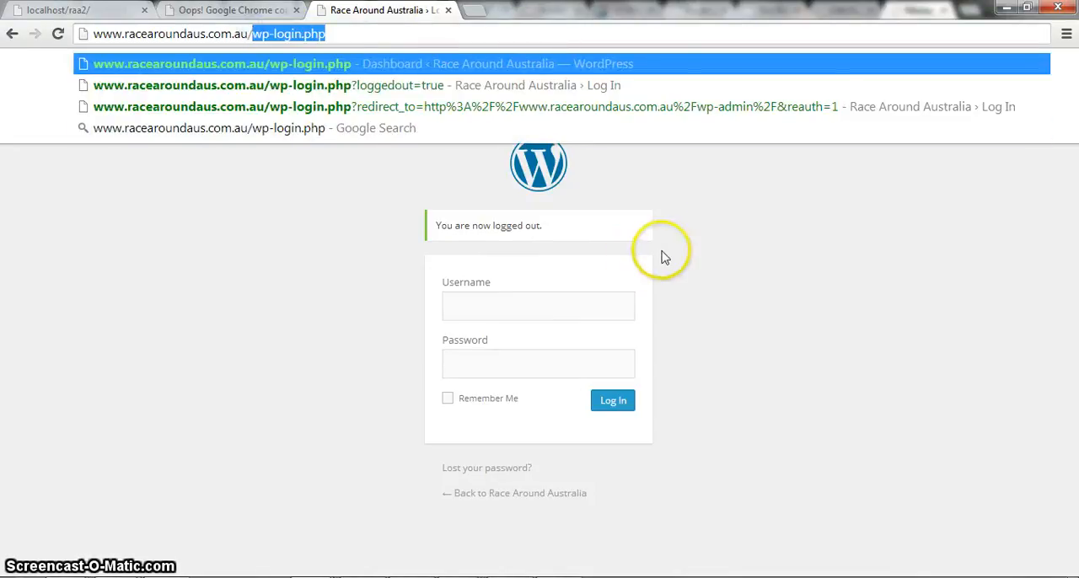
click(721, 225)
Log in to WordPress with the username admin and the account password.
click(547, 303)
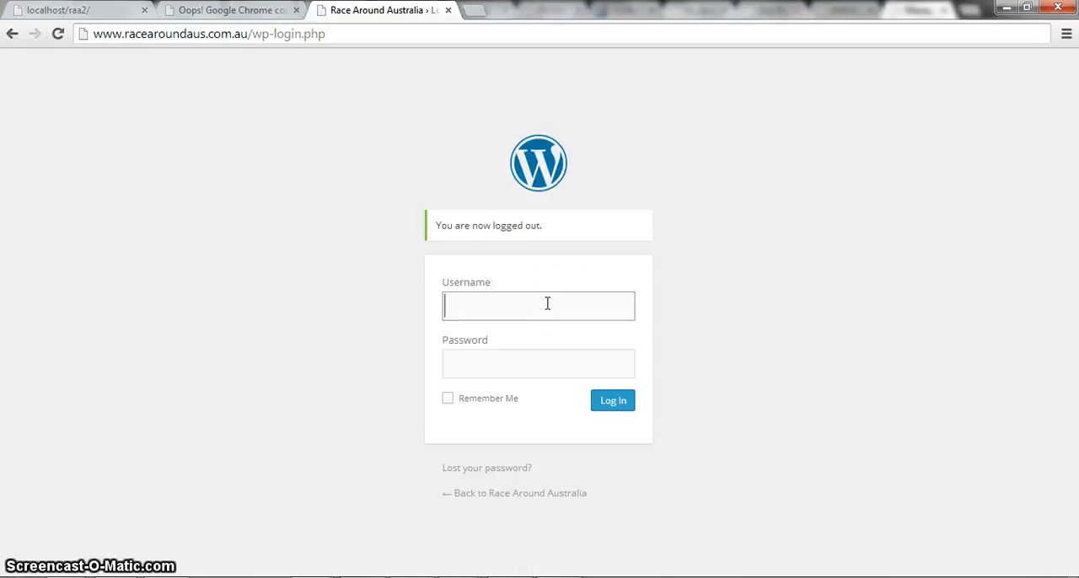
click(547, 303)
click(697, 272)
click(590, 311)
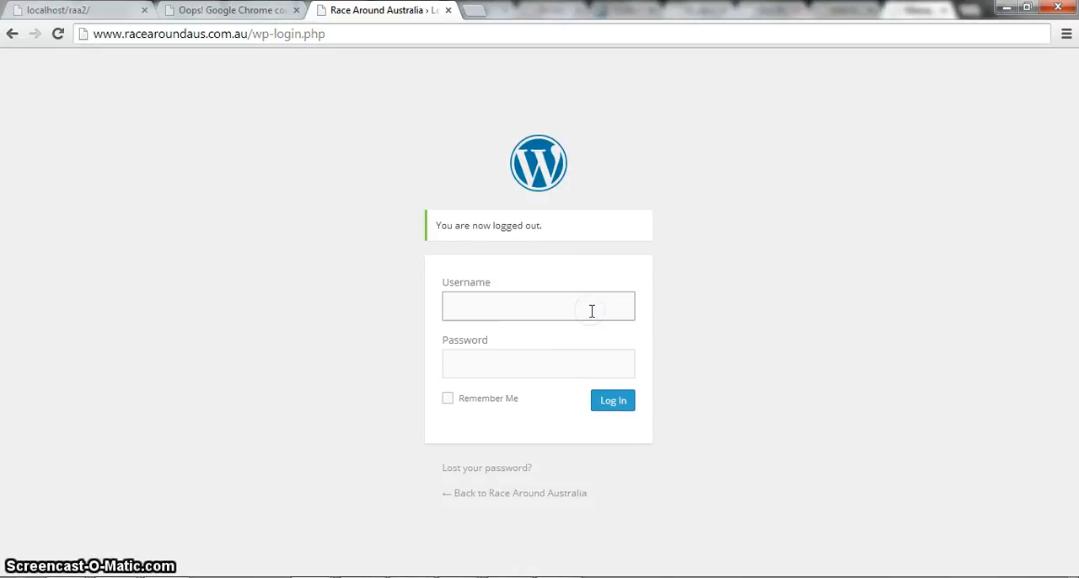
key(Tab)
text(••)
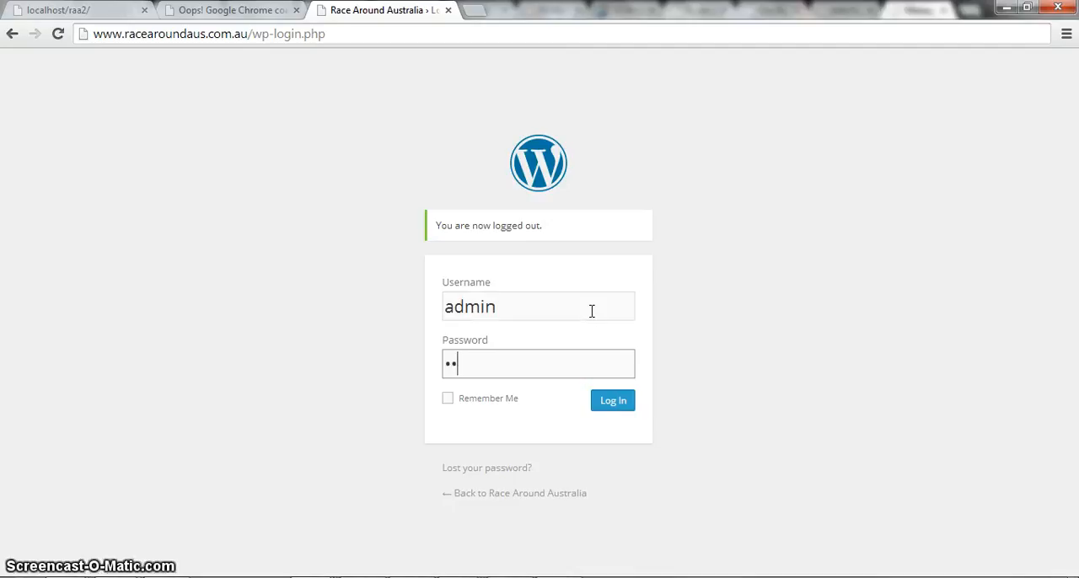
text(••)
key(Return)
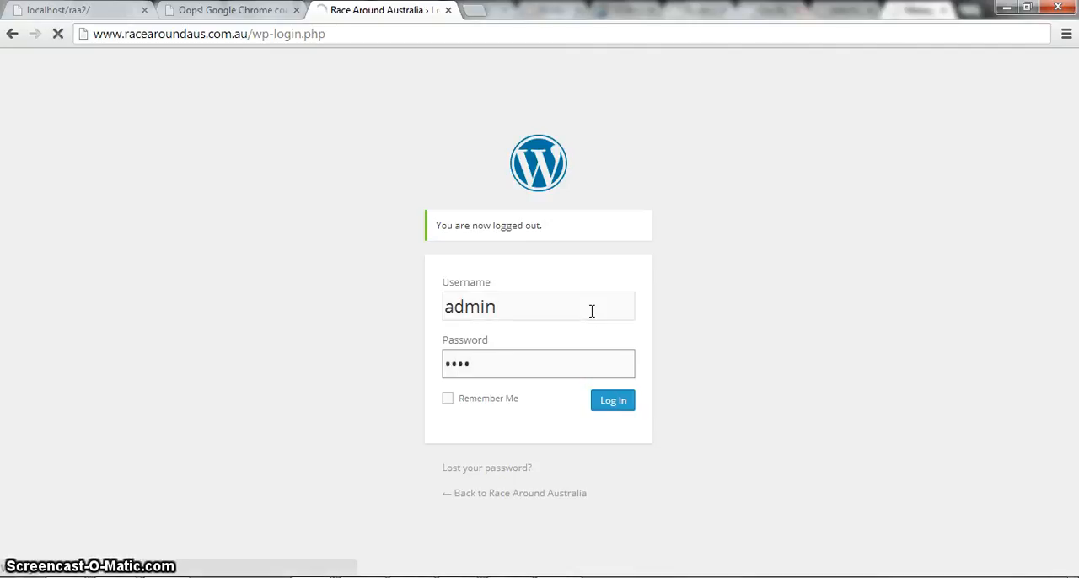
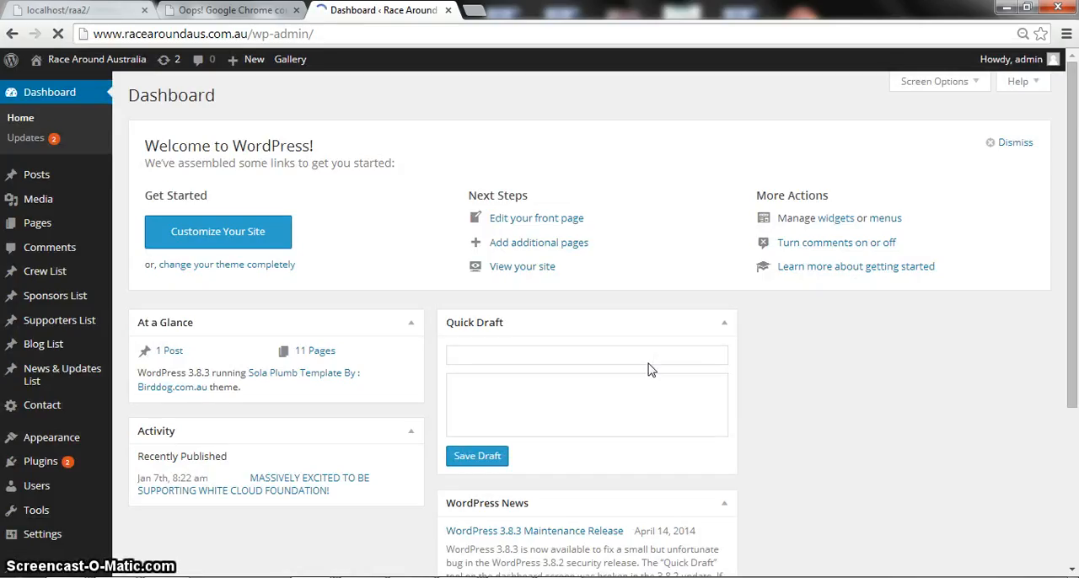
Switch to the localhost/raa2 site and examine the Latest Images slideshow on its home page.
scroll(640, 364, down, 2)
scroll(864, 401, up, 2)
scroll(852, 406, down, 1)
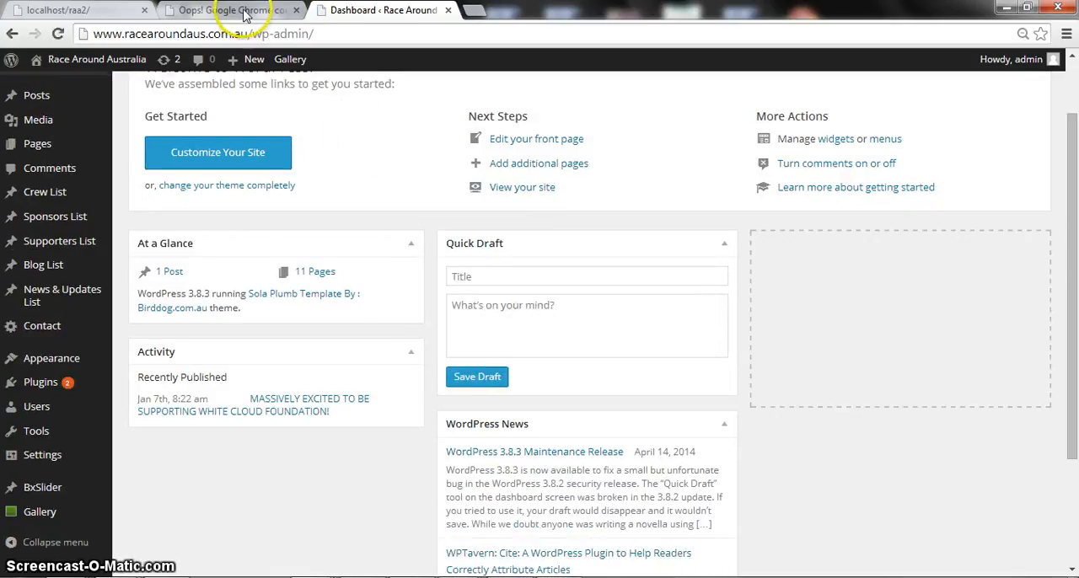
click(93, 10)
scroll(464, 236, down, 4)
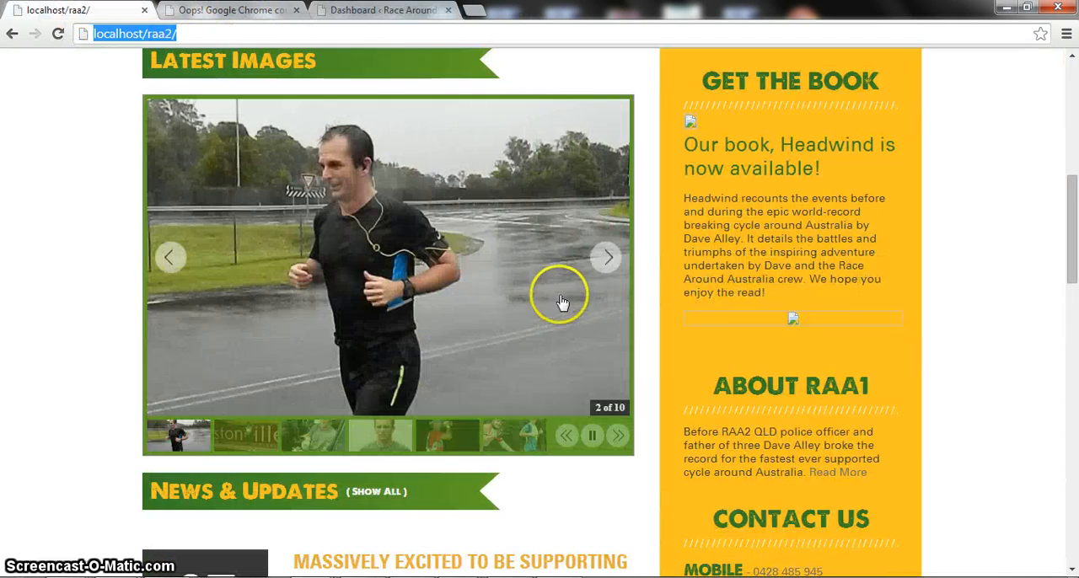
scroll(481, 253, up, 1)
scroll(309, 150, down, 1)
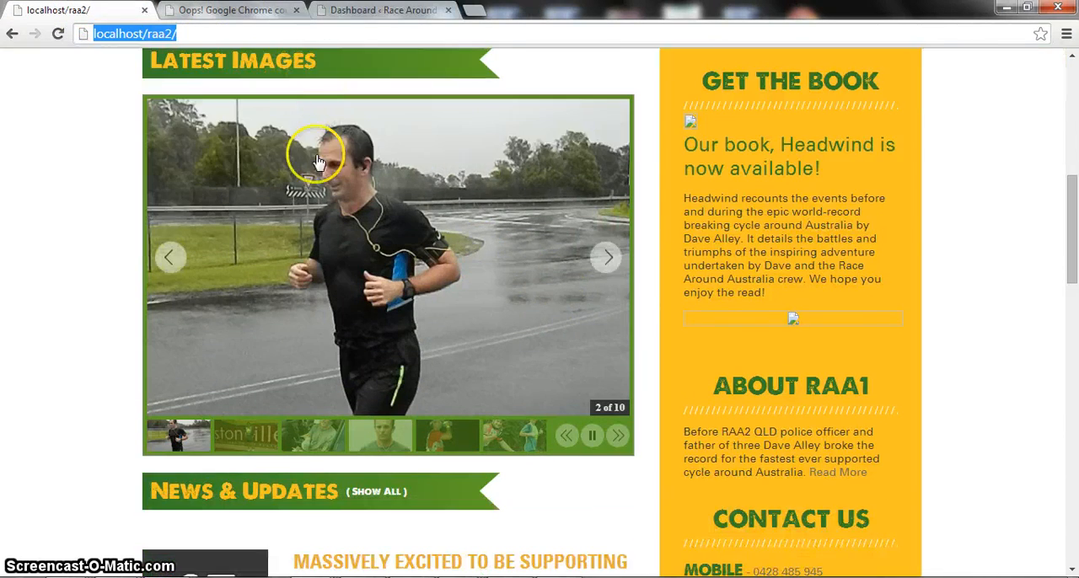
scroll(649, 365, up, 2)
scroll(649, 365, up, 4)
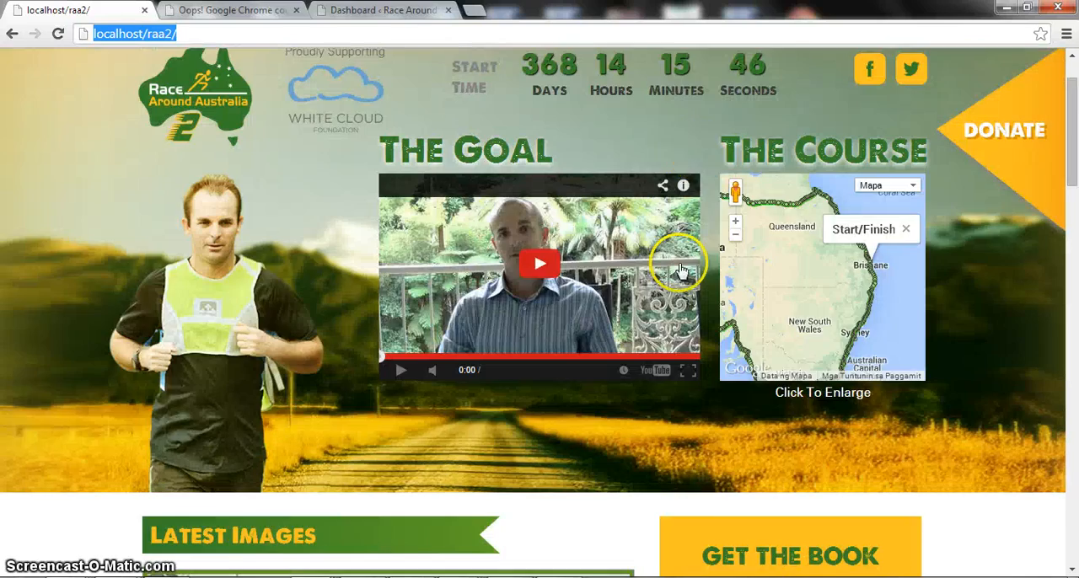
scroll(674, 149, up, 1)
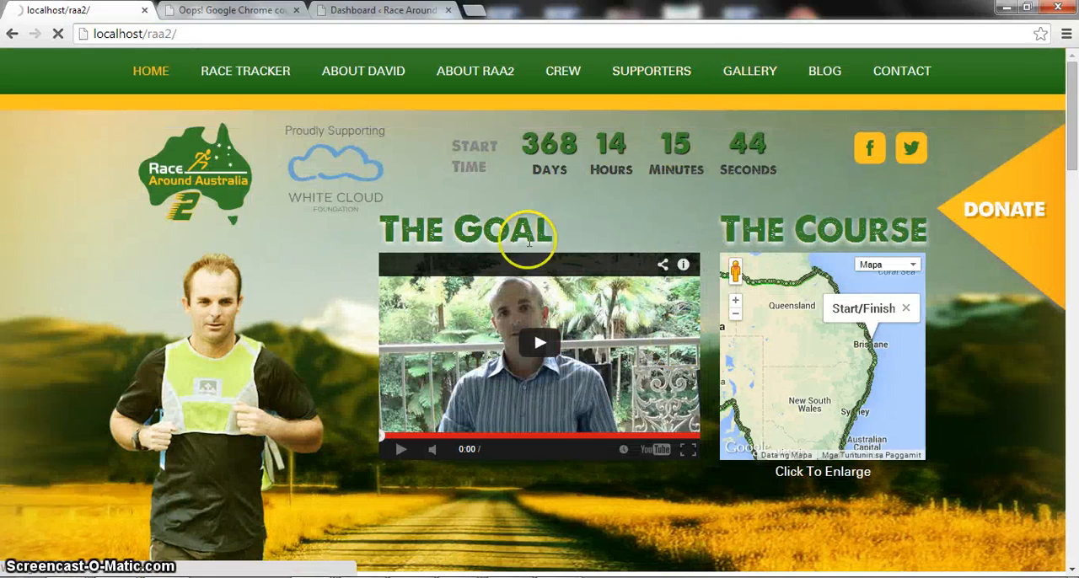
Open the local site's Gallery page and examine the images in its grid.
scroll(349, 338, down, 2)
scroll(396, 349, down, 4)
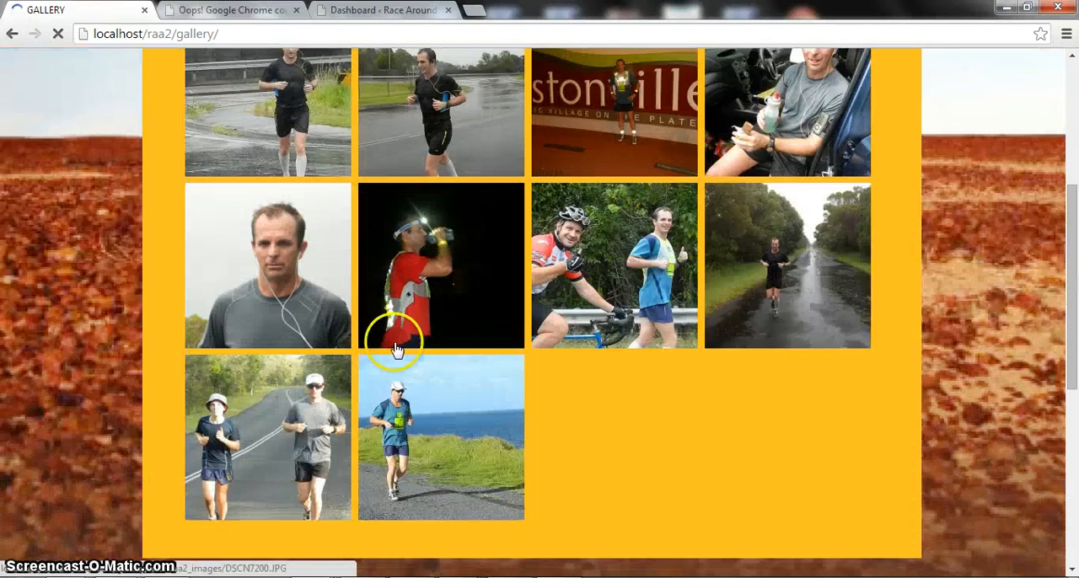
scroll(694, 381, up, 2)
scroll(694, 384, down, 2)
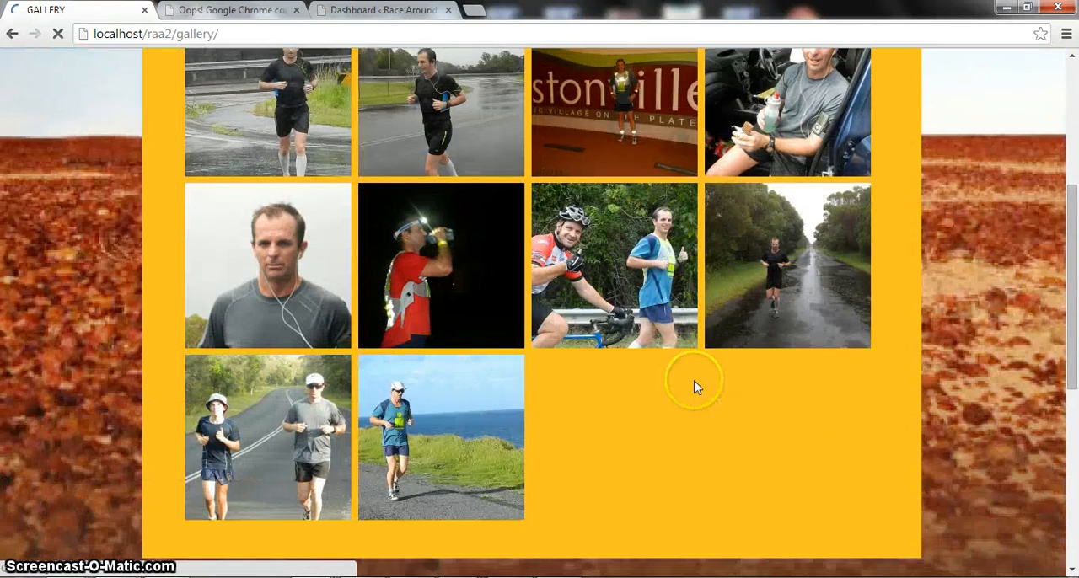
scroll(694, 387, up, 4)
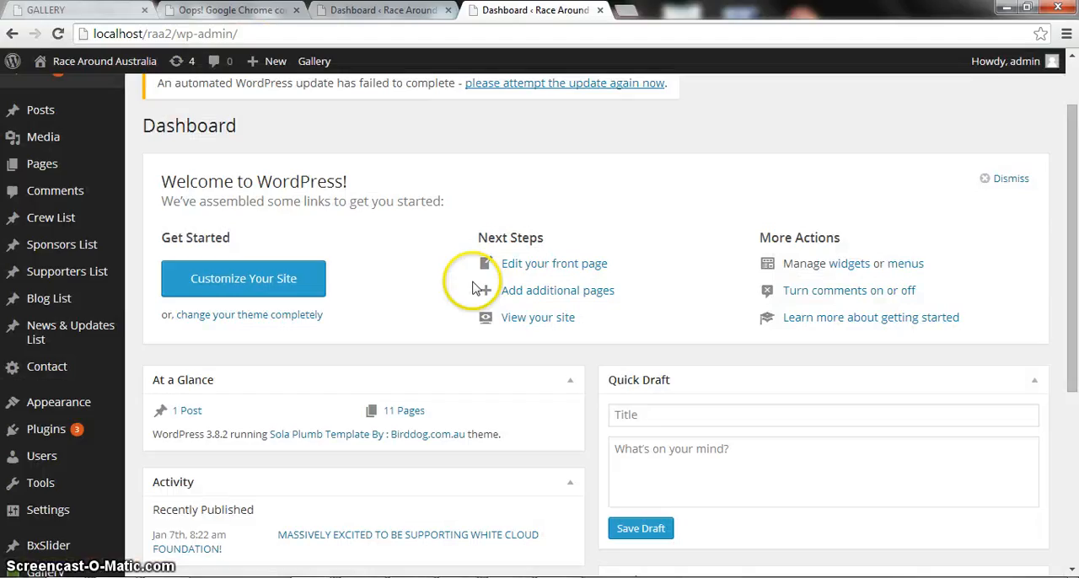
Open the local site's admin area at localhost/raa2/wp-admin and bring up the NextGEN Gallery overview.
scroll(468, 283, down, 3)
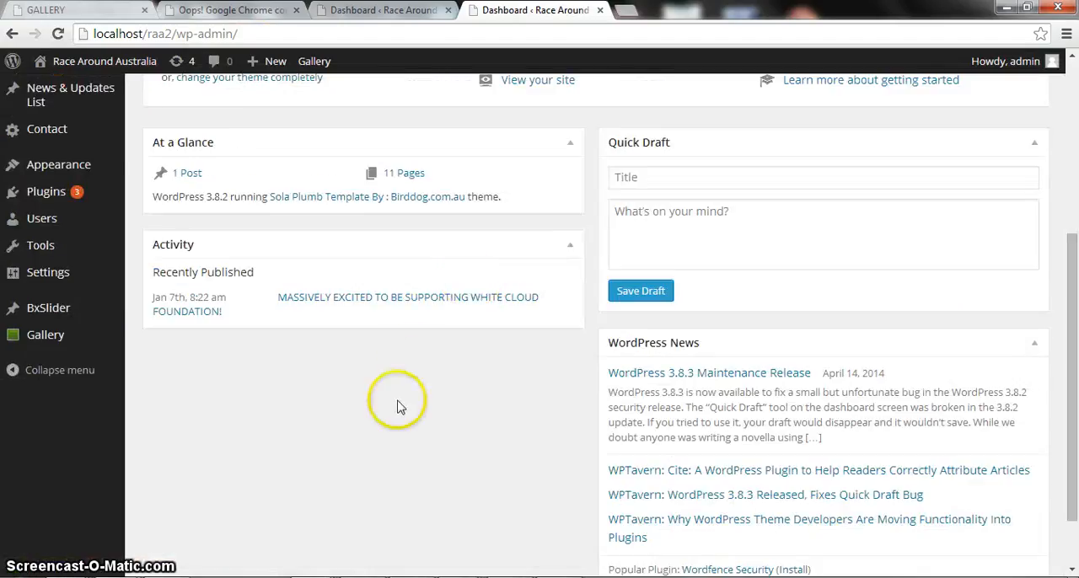
scroll(397, 405, up, 1)
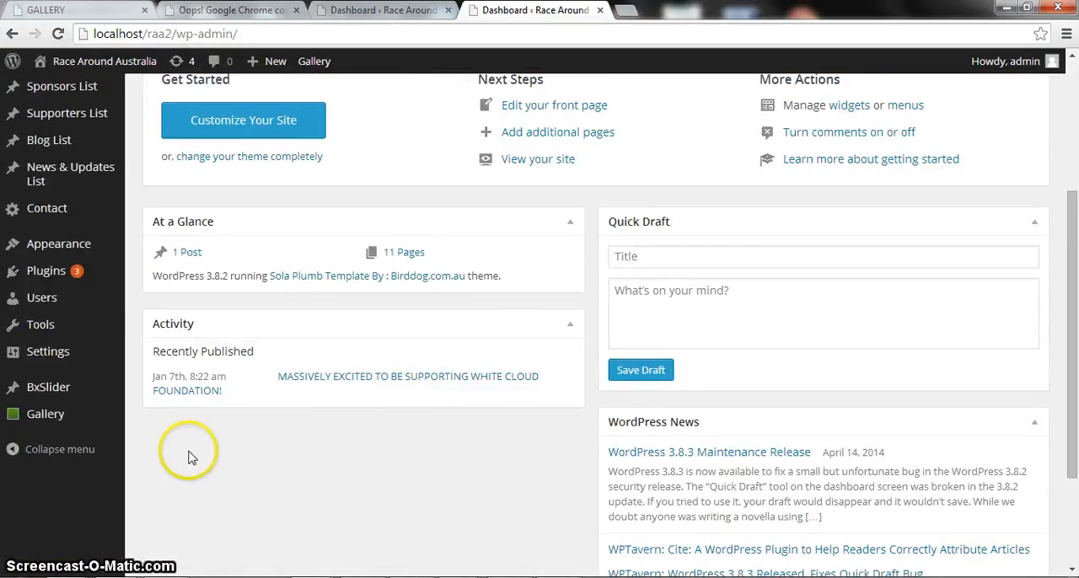
click(57, 417)
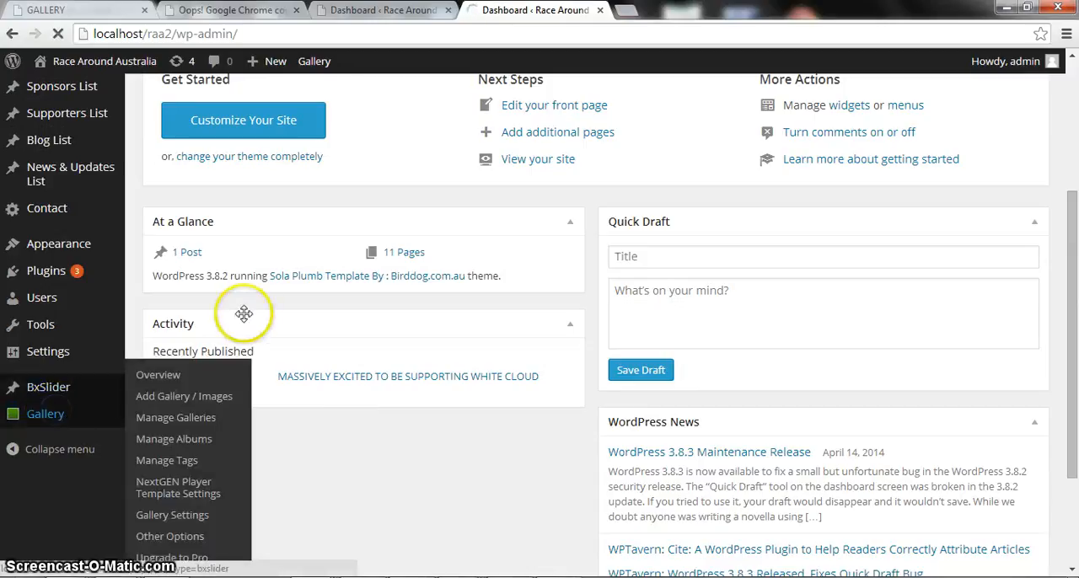
scroll(308, 393, down, 3)
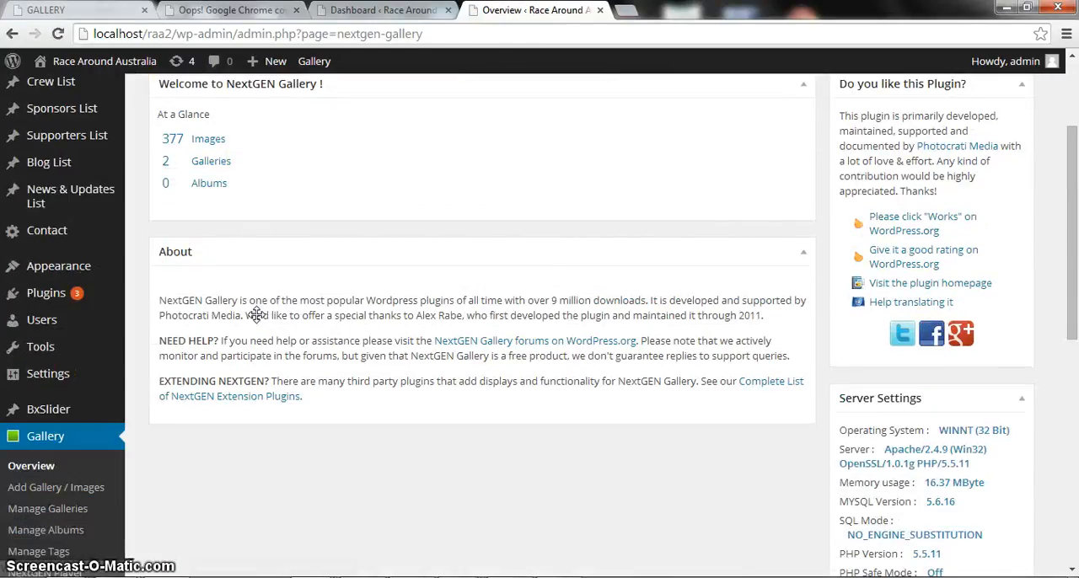
scroll(365, 333, up, 3)
scroll(374, 316, down, 2)
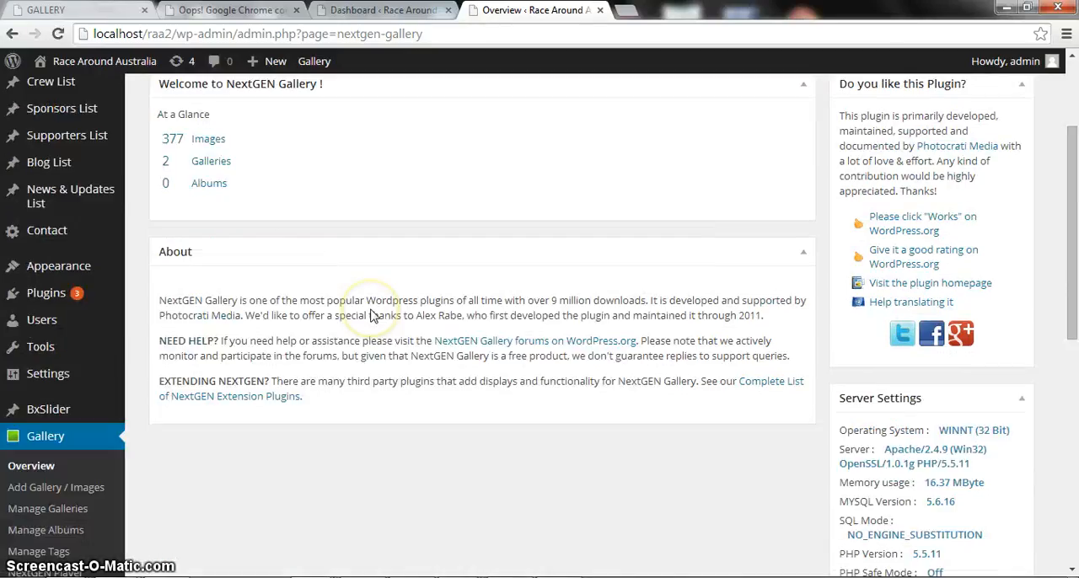
Show the list of galleries and open new_raa2_images for editing.
click(212, 161)
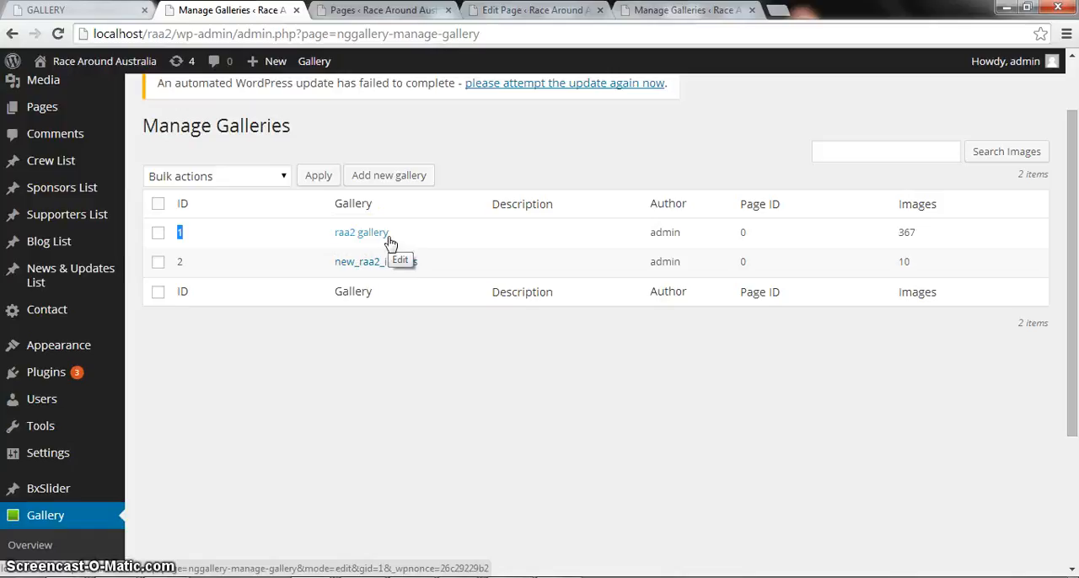
click(221, 264)
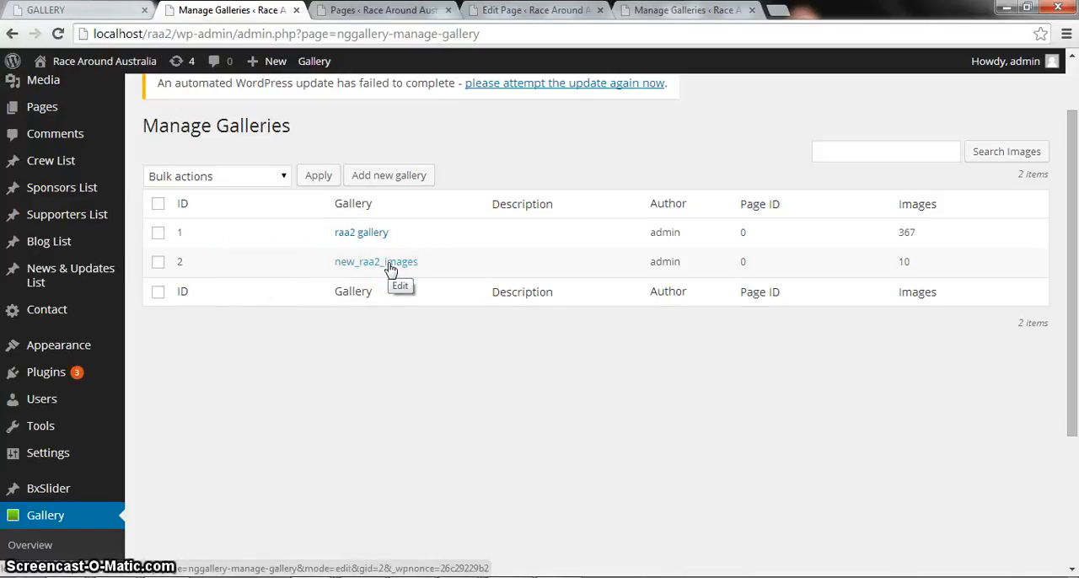
click(390, 266)
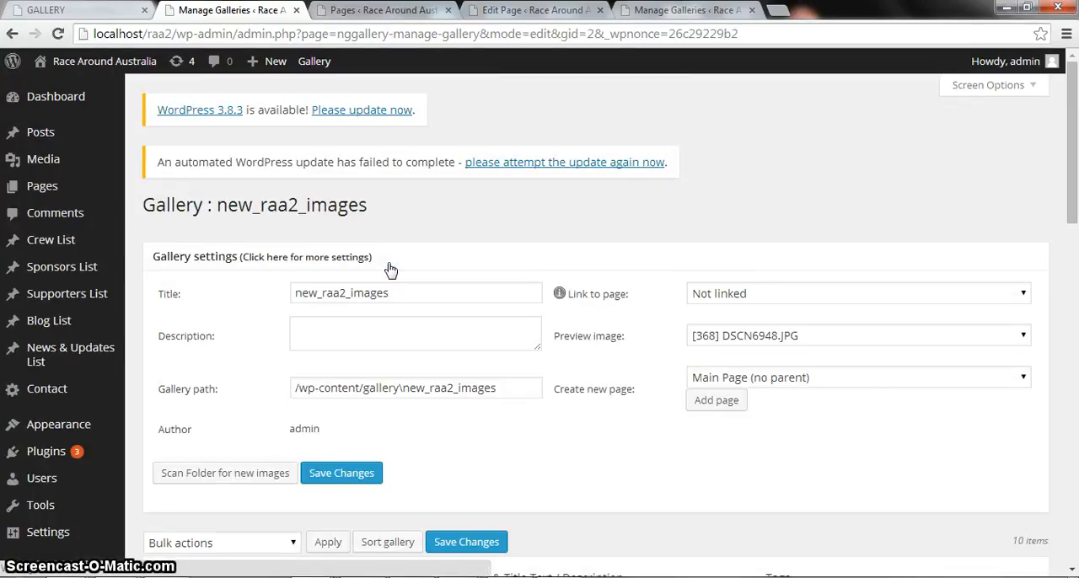
Examine the settings and the list of images in the new_raa2_images gallery.
scroll(605, 297, down, 3)
scroll(605, 297, down, 2)
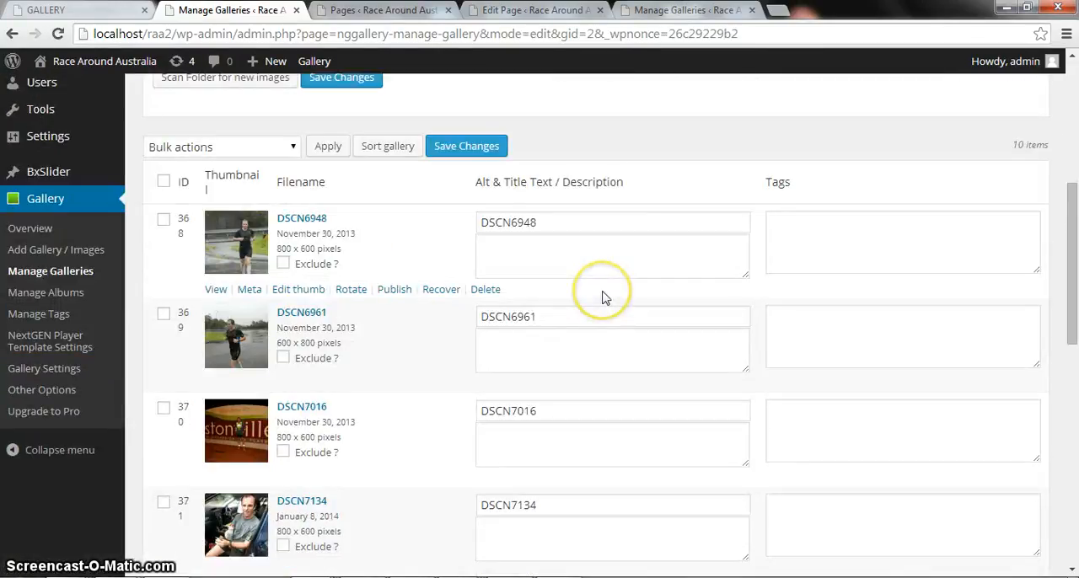
scroll(599, 287, up, 3)
scroll(607, 278, down, 4)
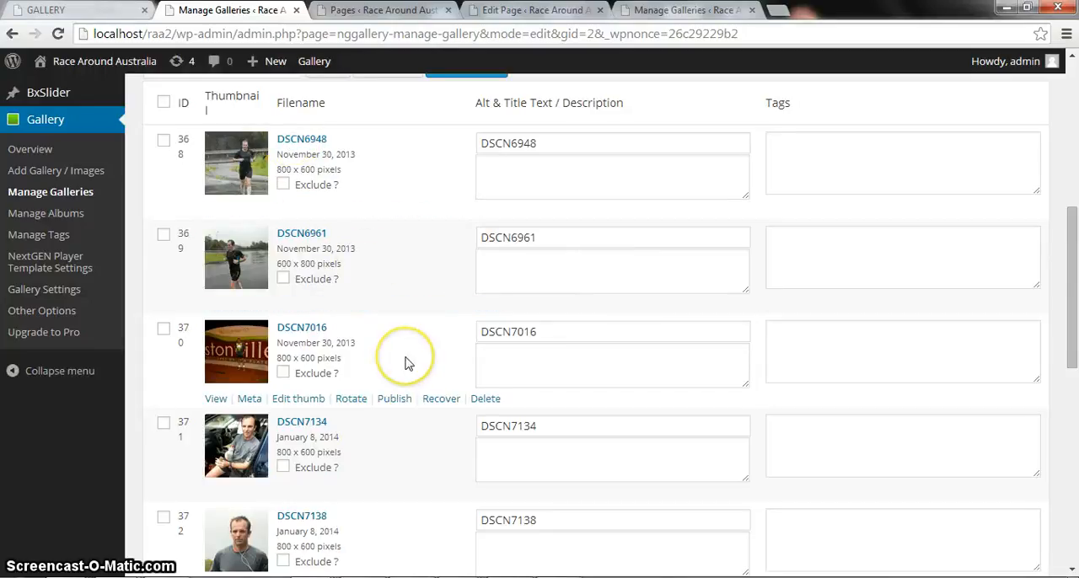
scroll(405, 363, down, 8)
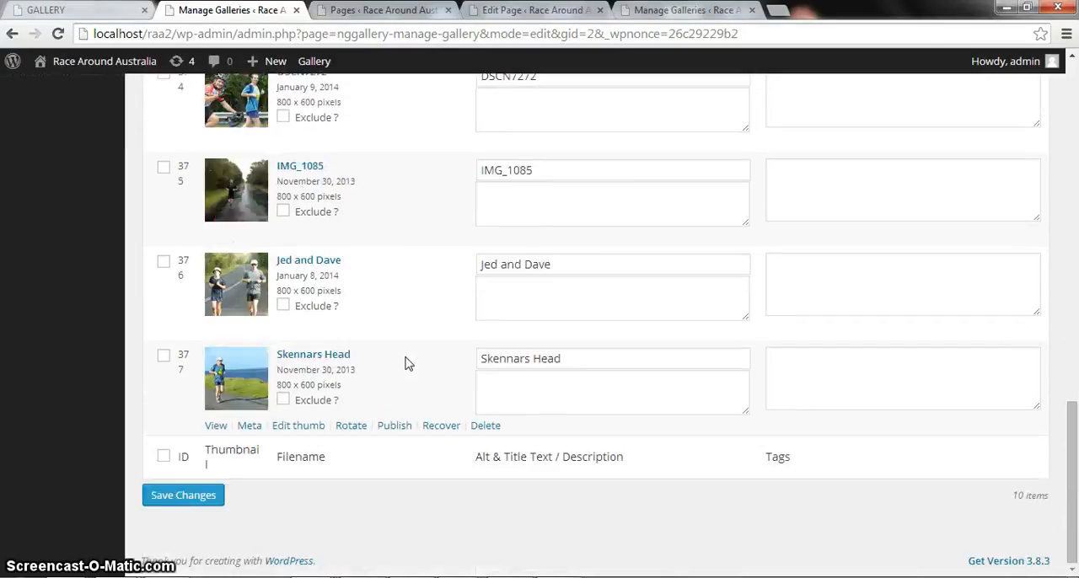
scroll(405, 362, up, 10)
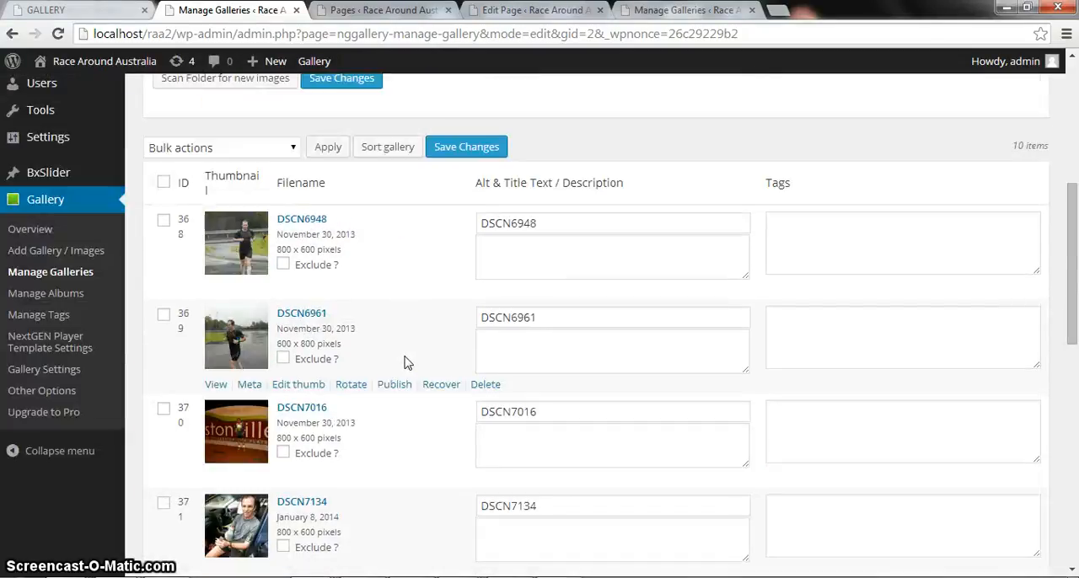
scroll(405, 363, up, 2)
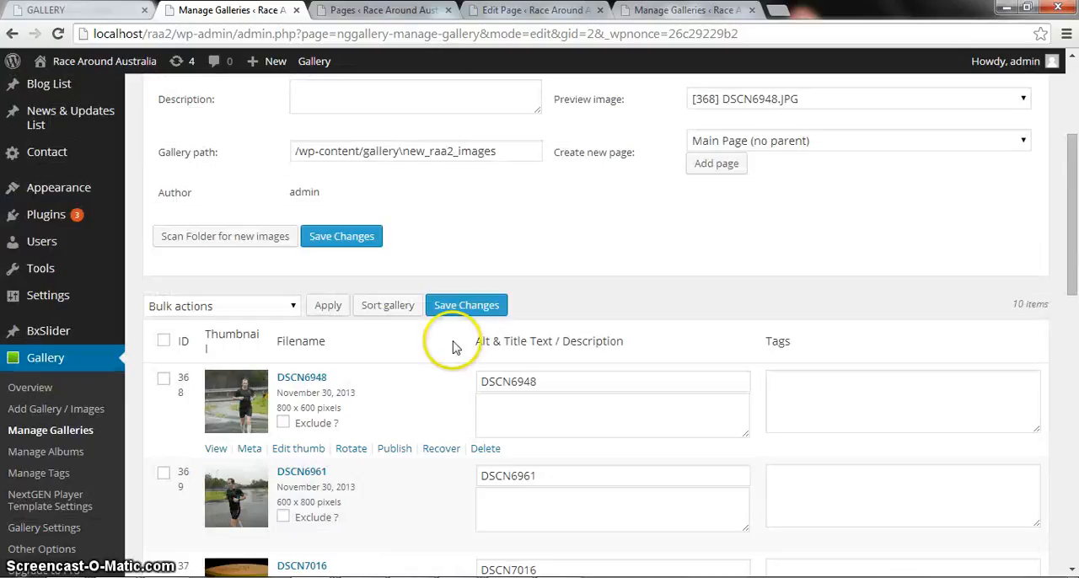
scroll(421, 405, down, 3)
scroll(421, 408, up, 1)
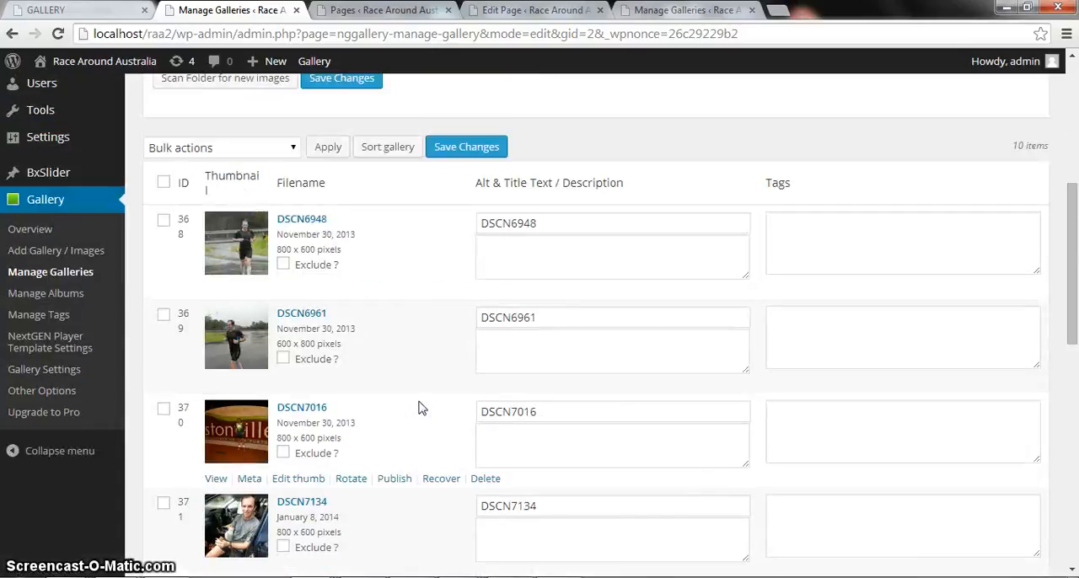
click(410, 398)
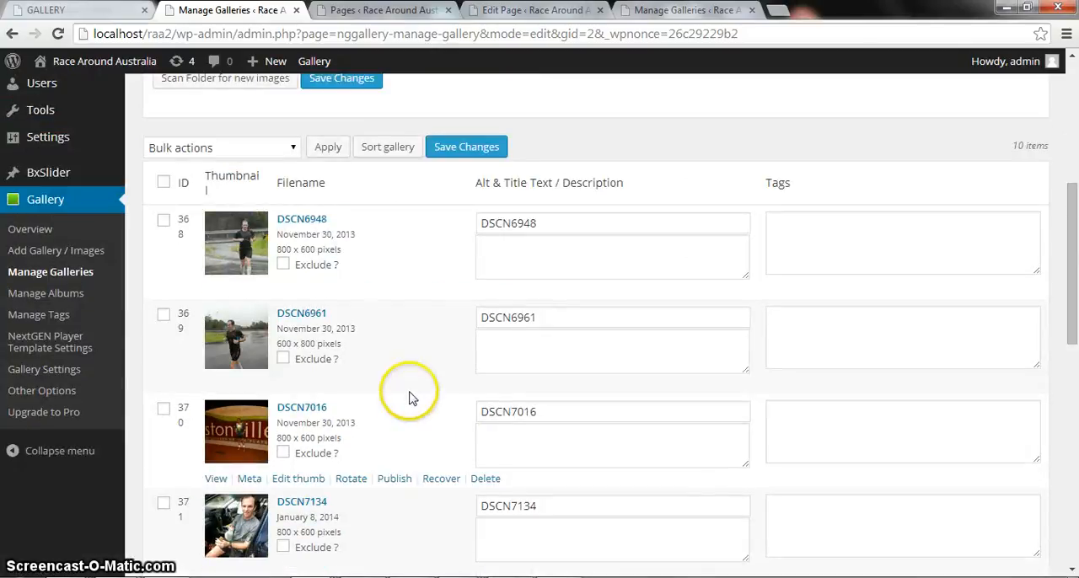
Open the Add Gallery / Images page and choose new_raa2_images as the gallery for the upload.
click(56, 252)
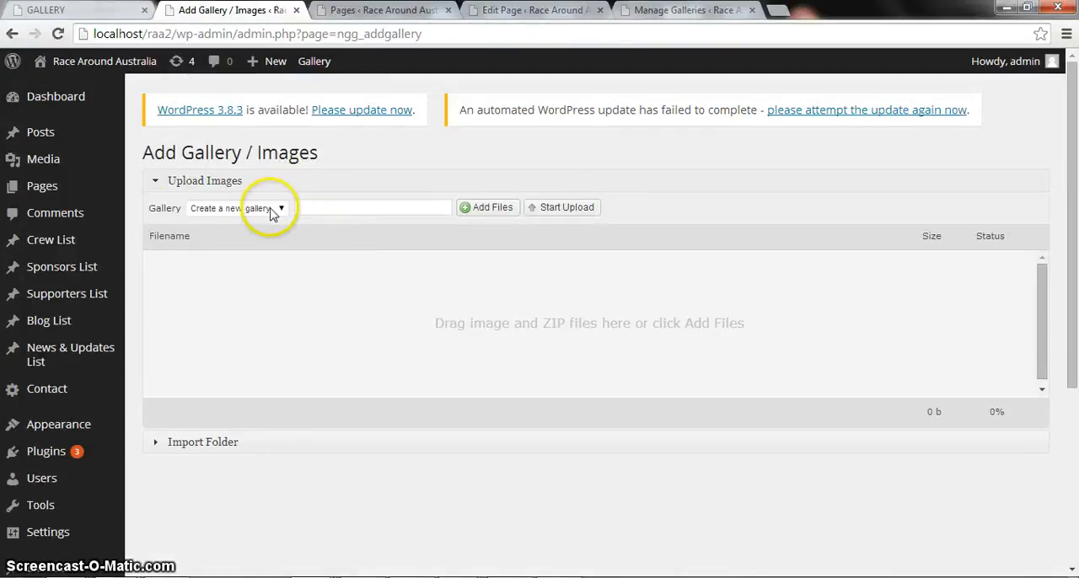
scroll(645, 236, down, 1)
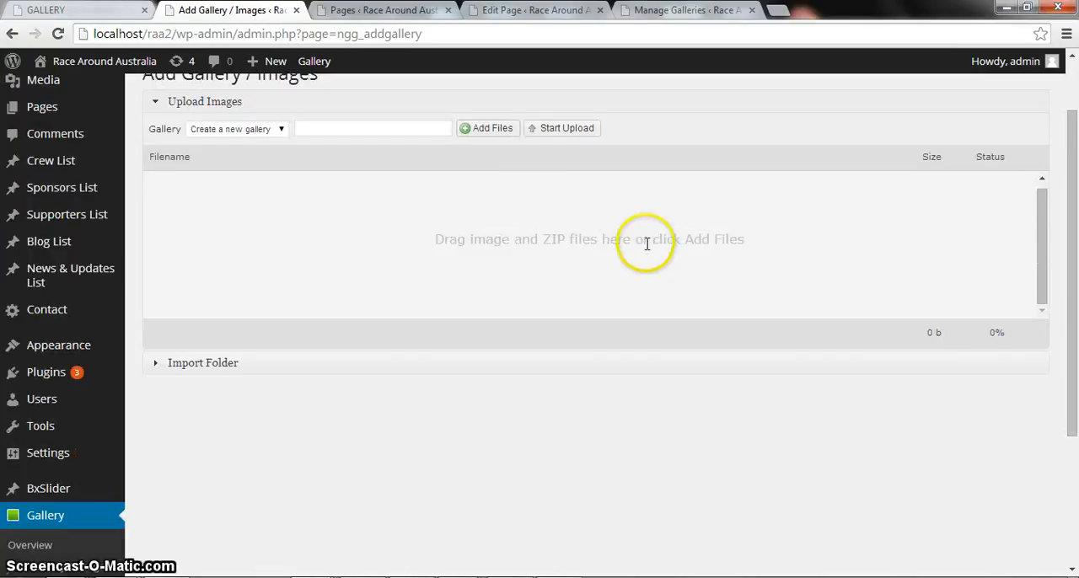
scroll(646, 243, up, 1)
click(253, 207)
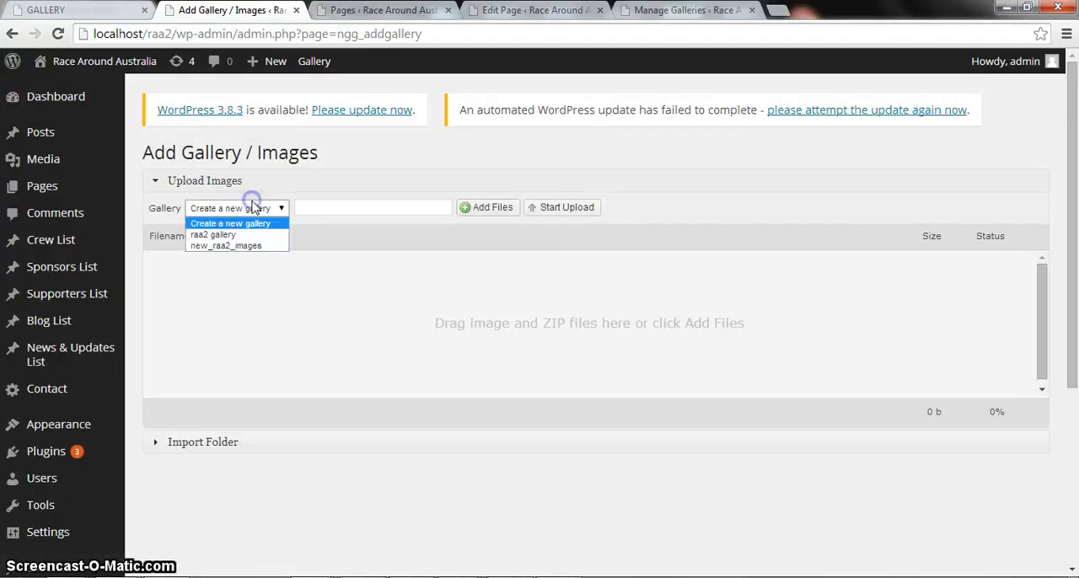
click(235, 247)
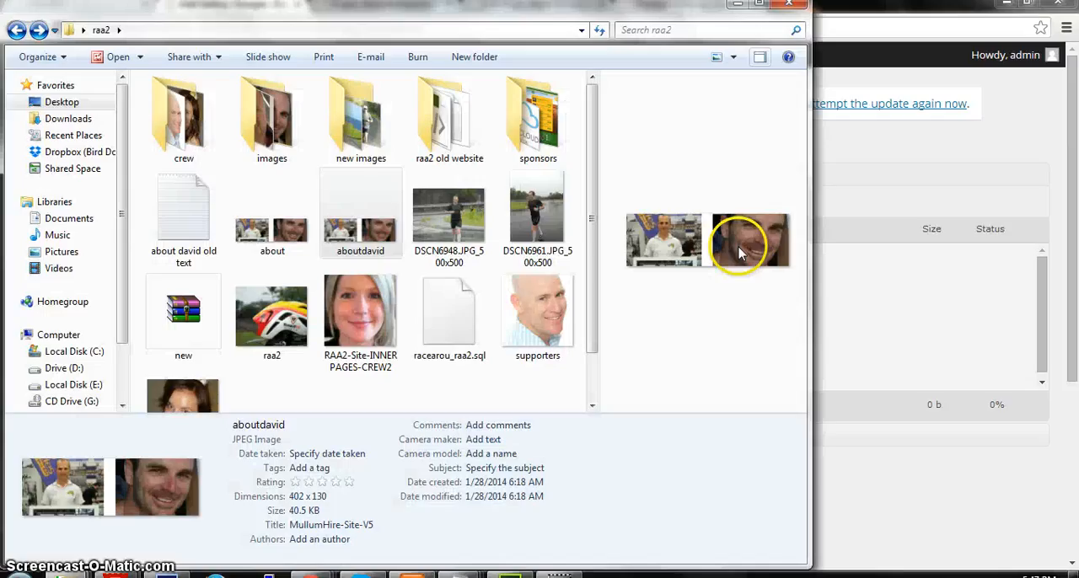
Switch to the raa2 folder in Windows Explorer, select the about image and move the window so the browser's upload section shows.
drag(739, 245, 593, 366)
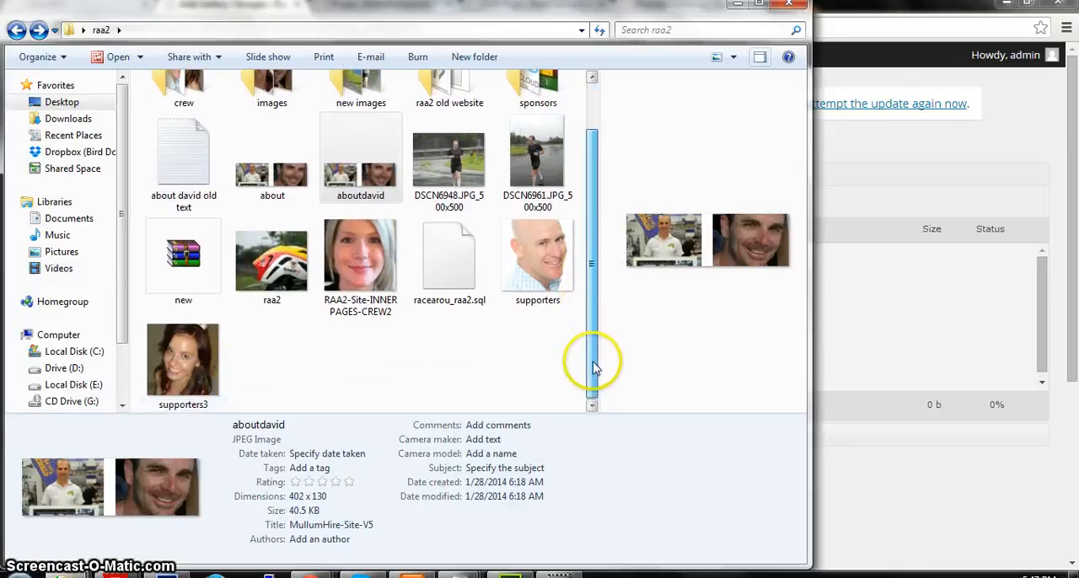
click(287, 196)
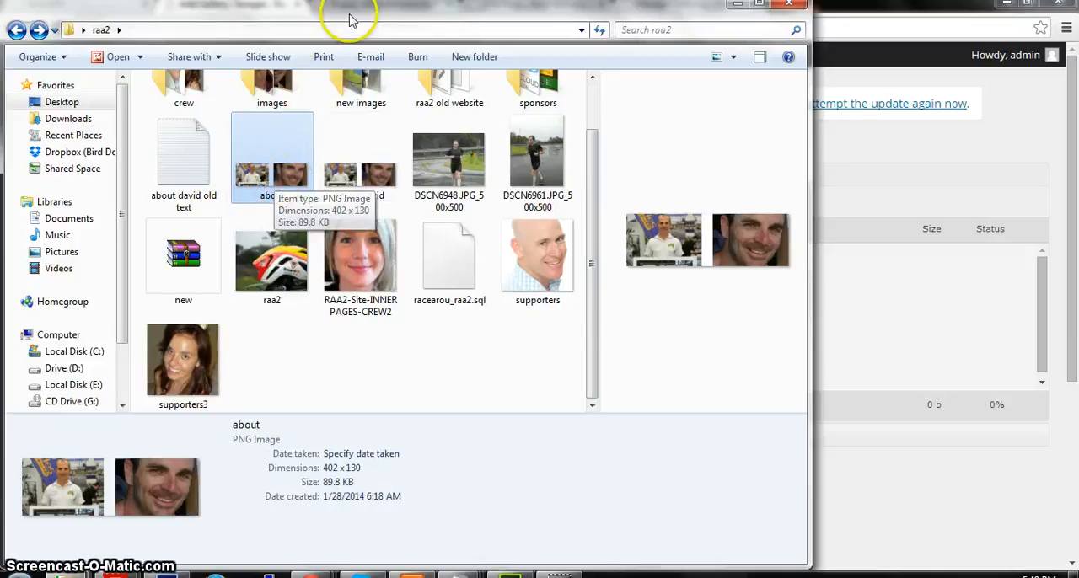
drag(350, 18, 618, 286)
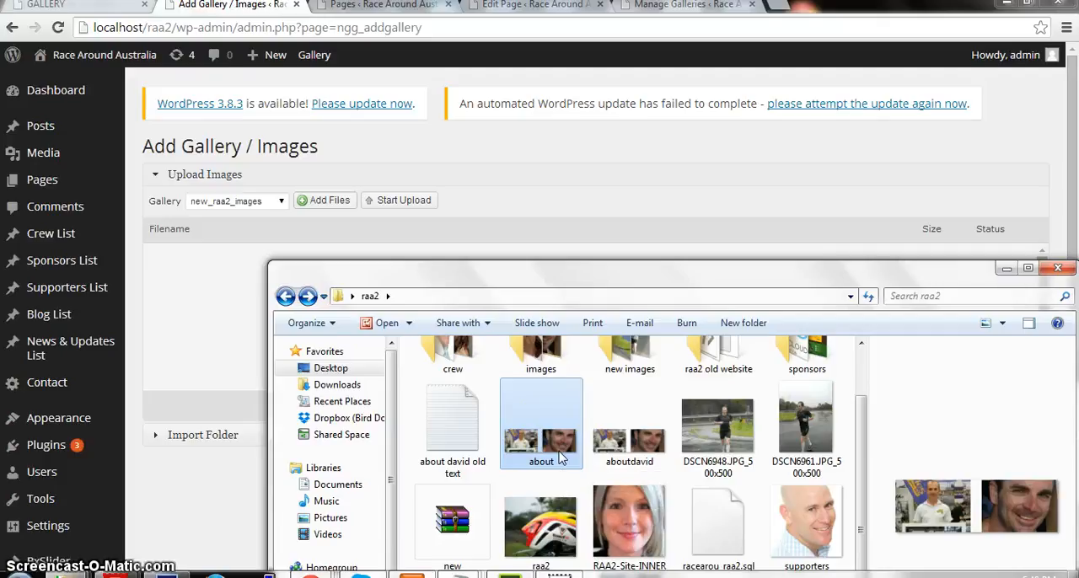
drag(561, 458, 518, 413)
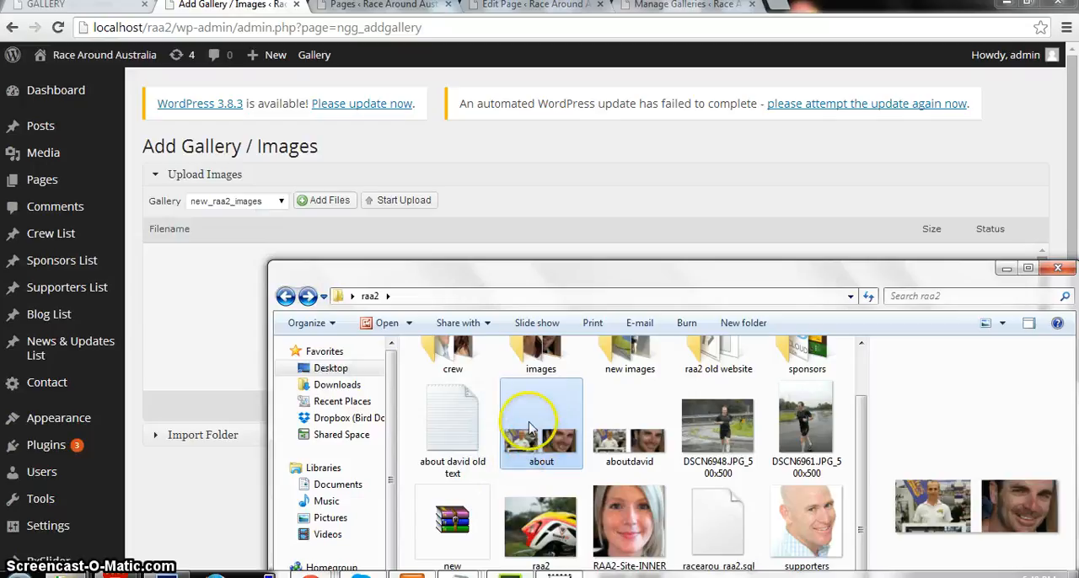
Start adding files to the upload and browse to the raa2 folder on the Desktop.
click(335, 206)
click(64, 105)
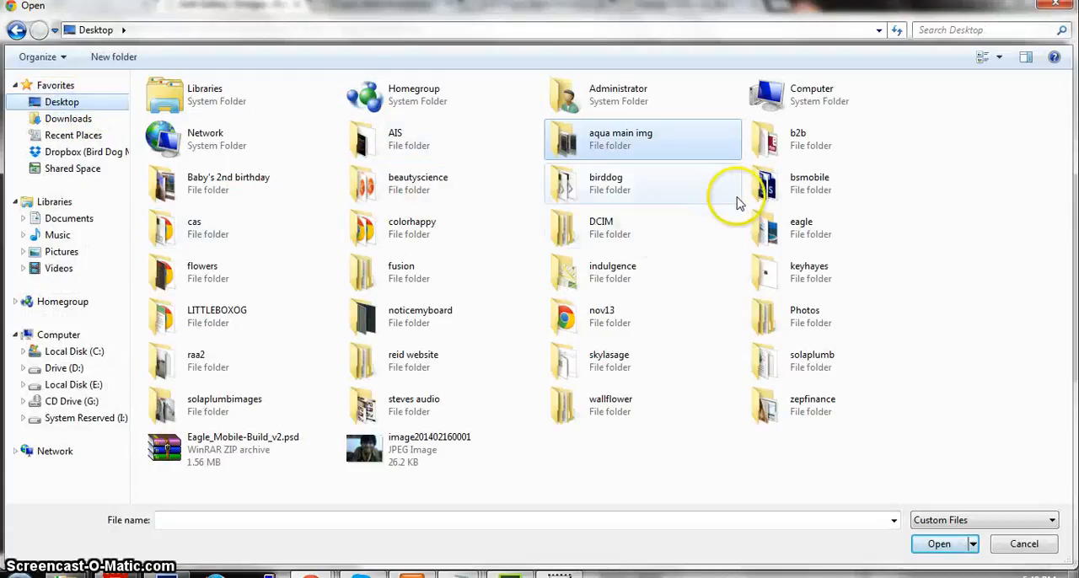
click(591, 268)
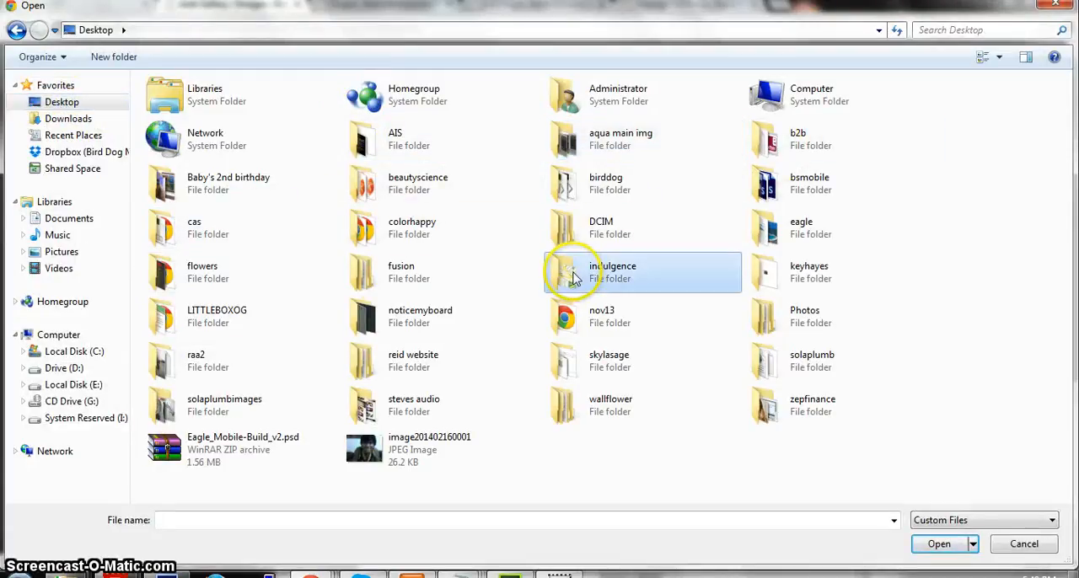
double_click(209, 380)
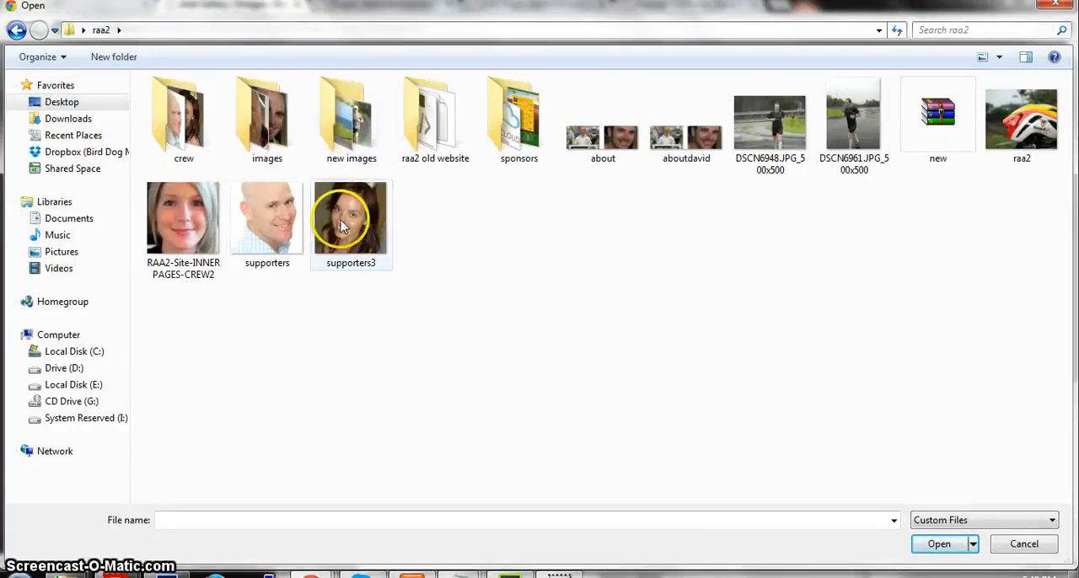
Pick the about image from the raa2 folder and add it to the upload queue.
click(604, 157)
drag(745, 220, 870, 123)
click(830, 238)
click(787, 142)
click(741, 143)
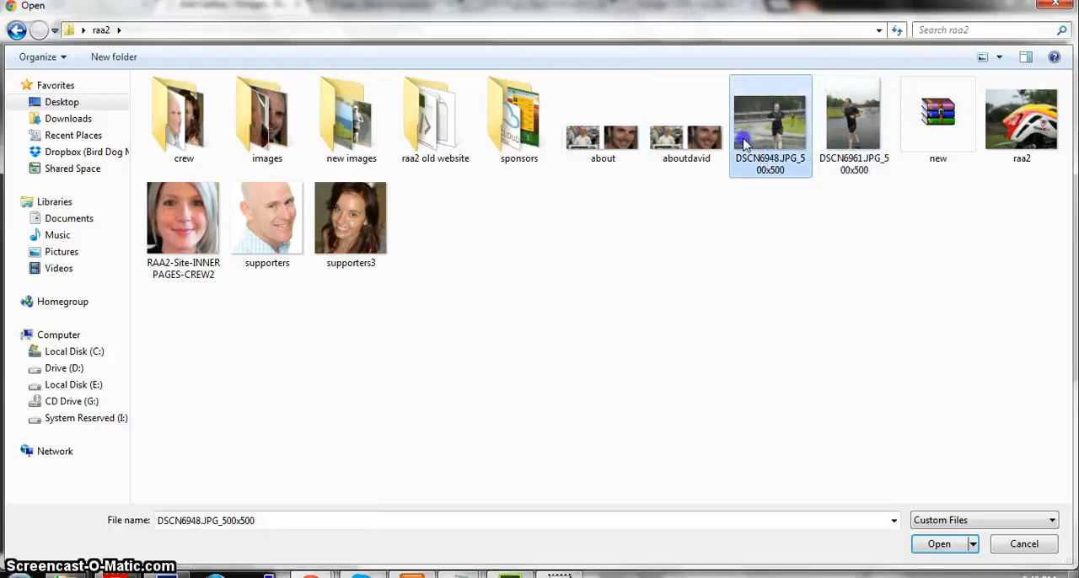
double_click(613, 154)
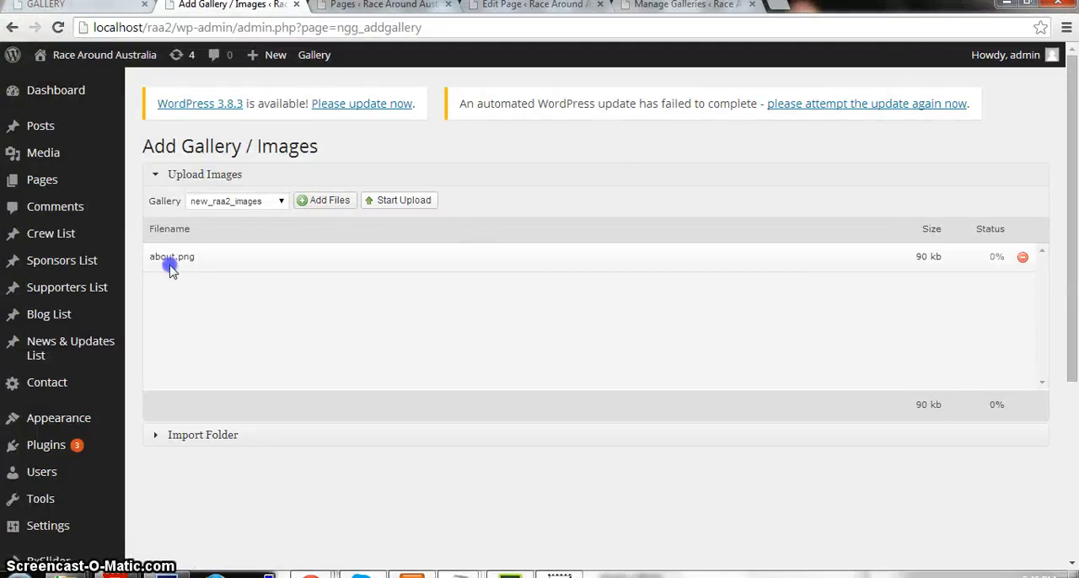
Upload the queued about.png to the new_raa2_images gallery.
drag(177, 258, 711, 282)
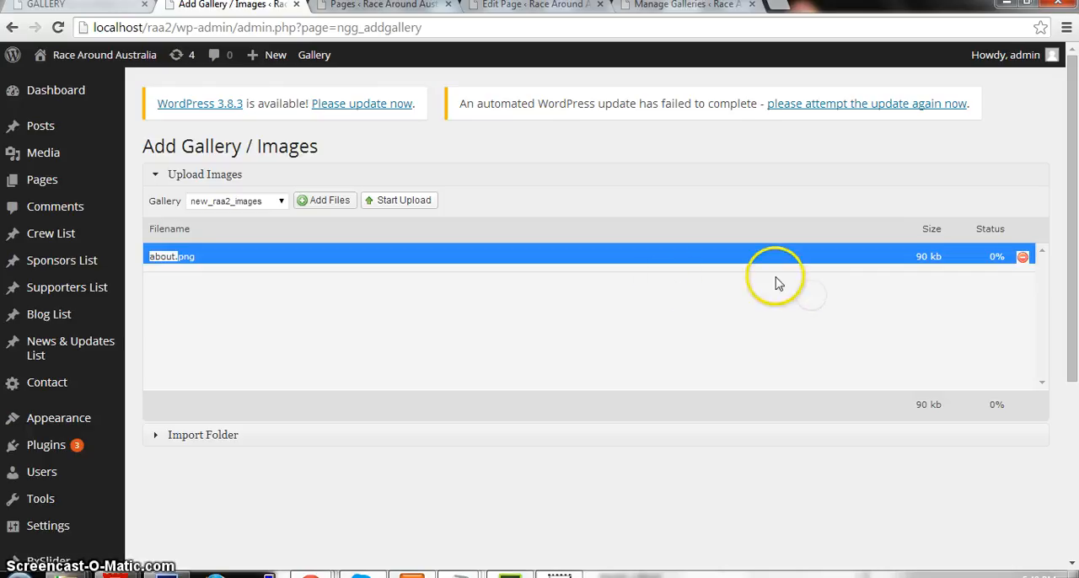
click(543, 285)
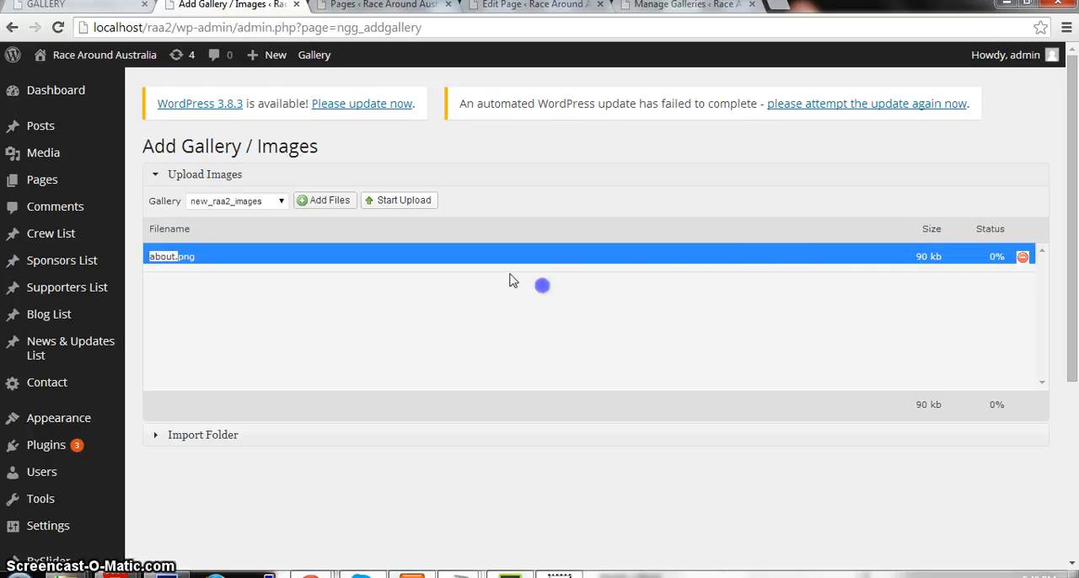
click(405, 205)
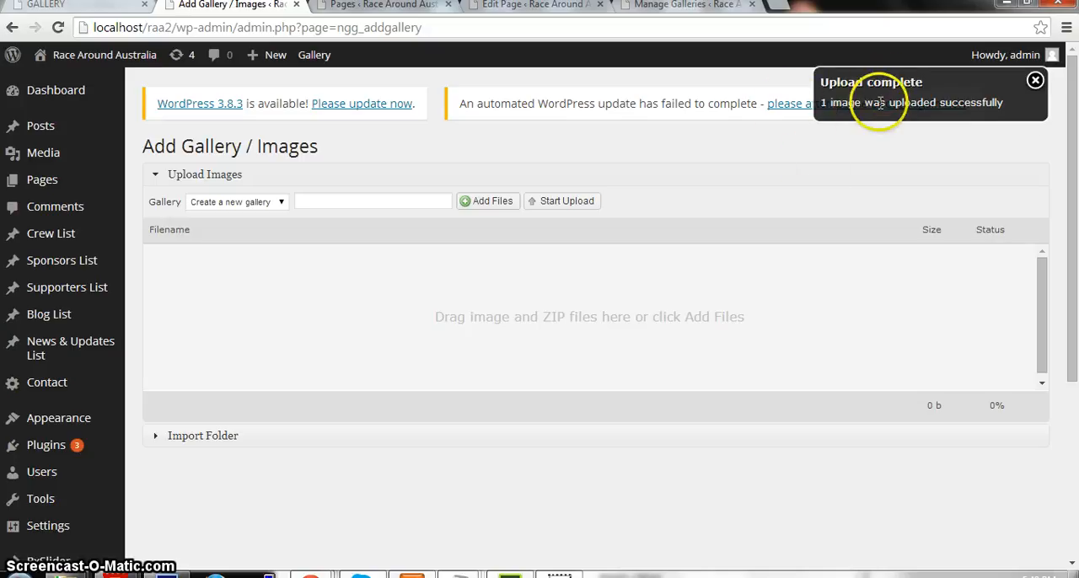
Open the new_raa2_images gallery from Manage Galleries and check the end of its image list for the uploaded about.png.
scroll(253, 413, down, 3)
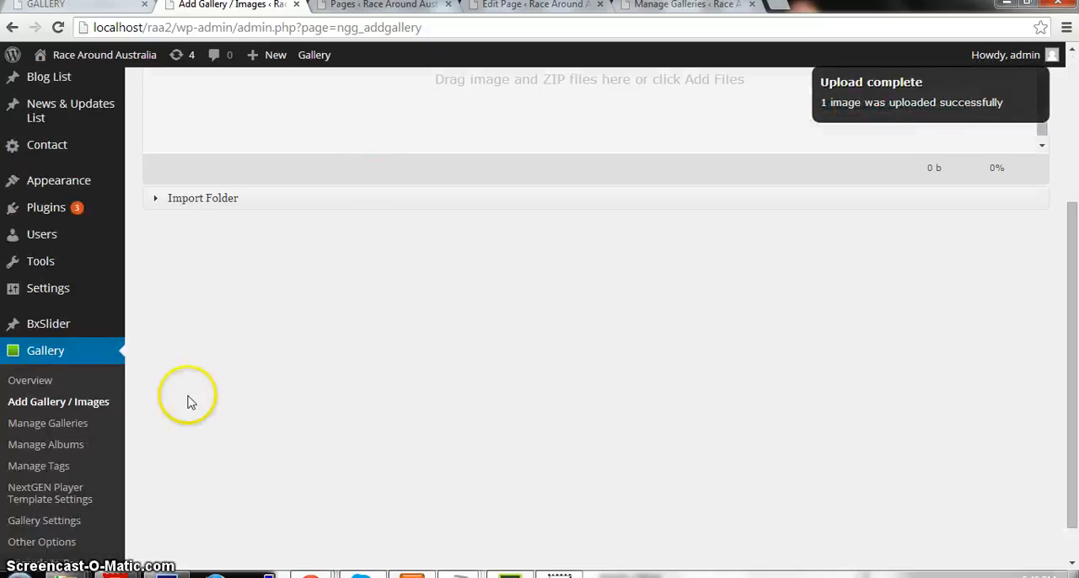
click(75, 430)
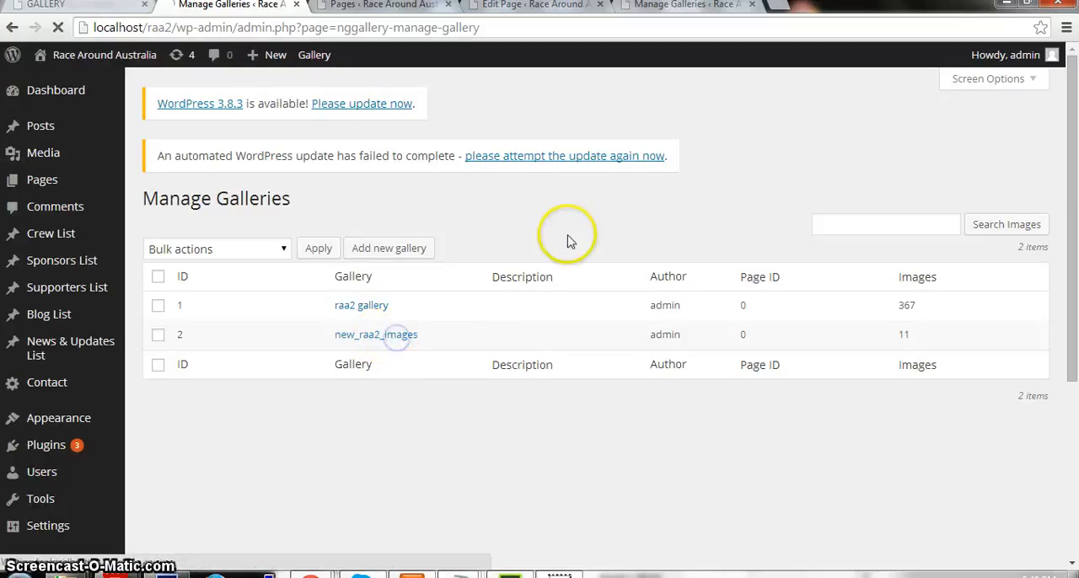
scroll(565, 236, down, 6)
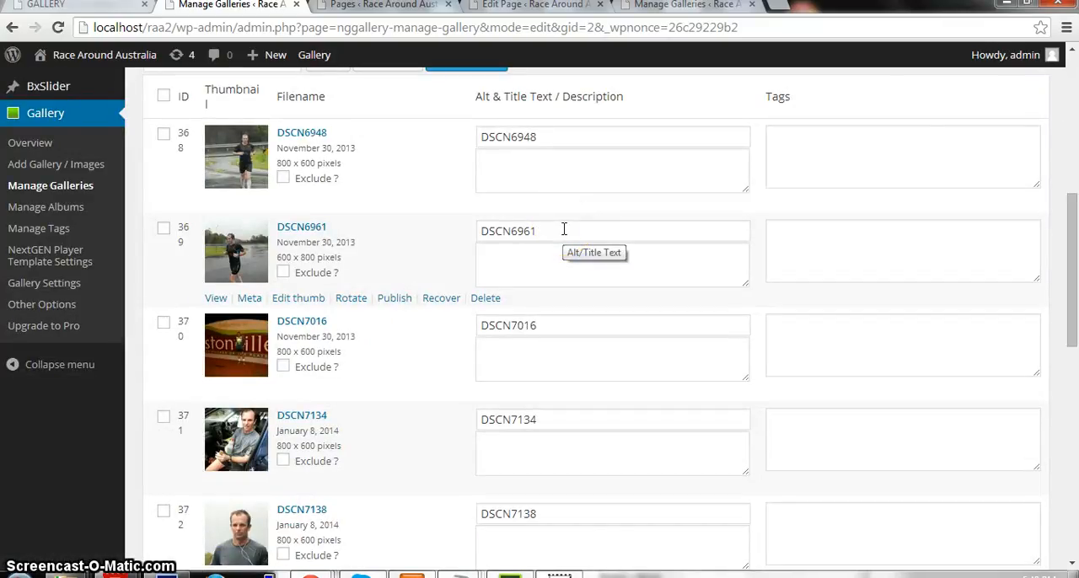
scroll(565, 231, down, 8)
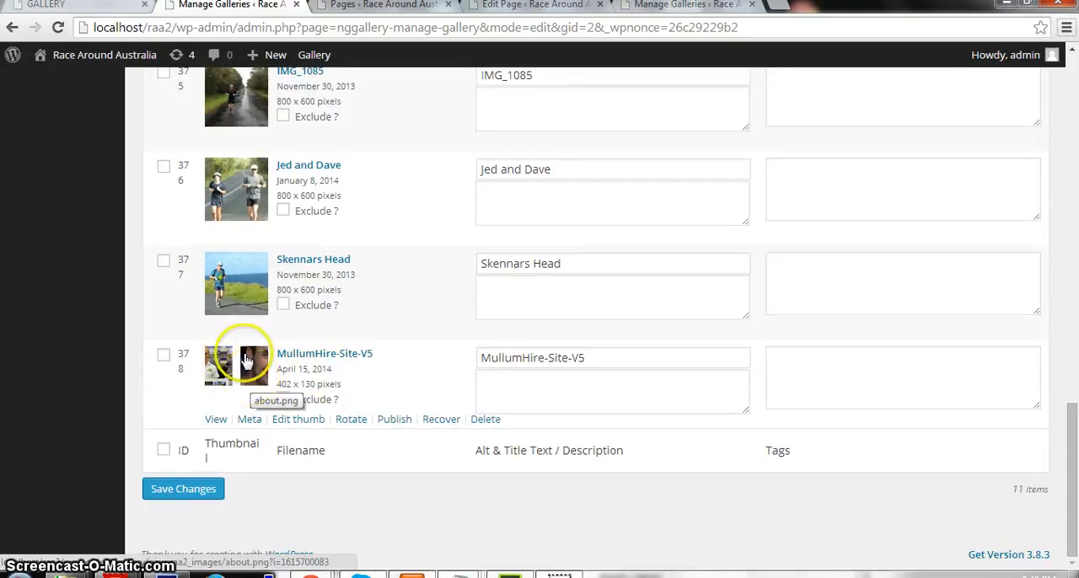
Reload the website's Gallery page, view the newly uploaded about image enlarged and close the enlarged view.
click(107, 12)
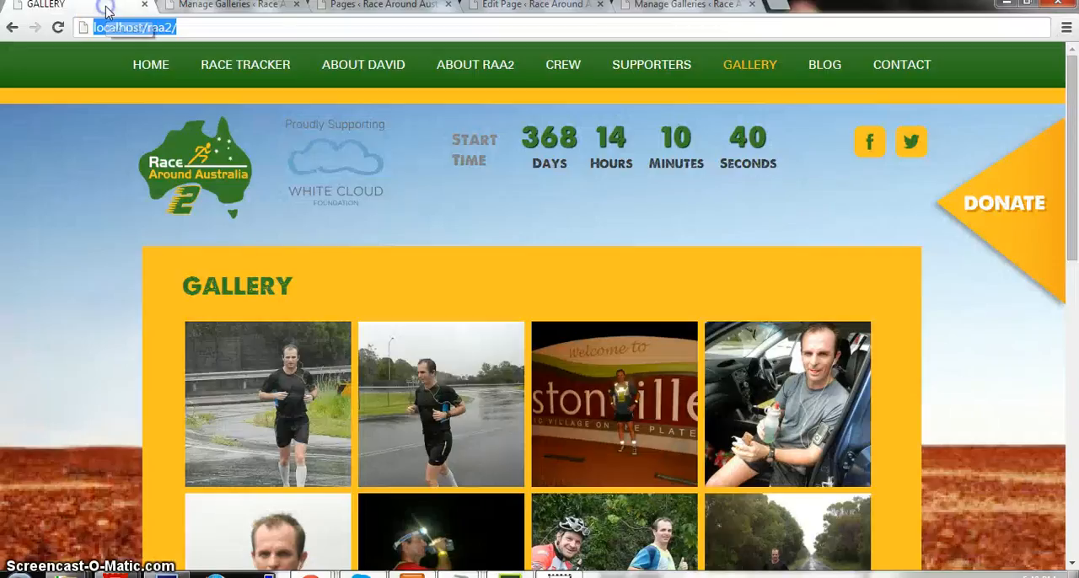
click(59, 28)
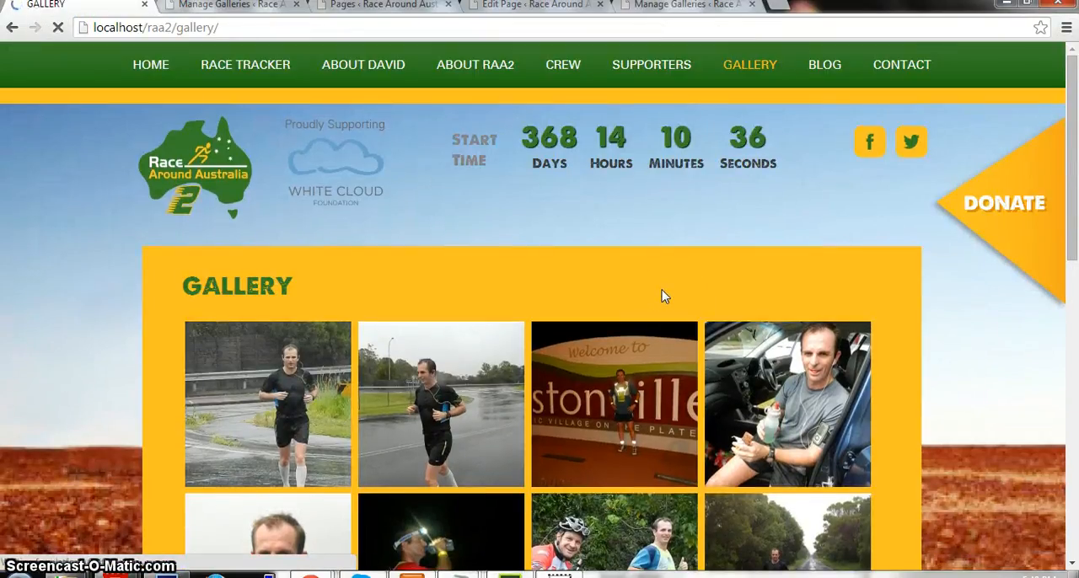
scroll(662, 295, down, 6)
scroll(661, 296, up, 2)
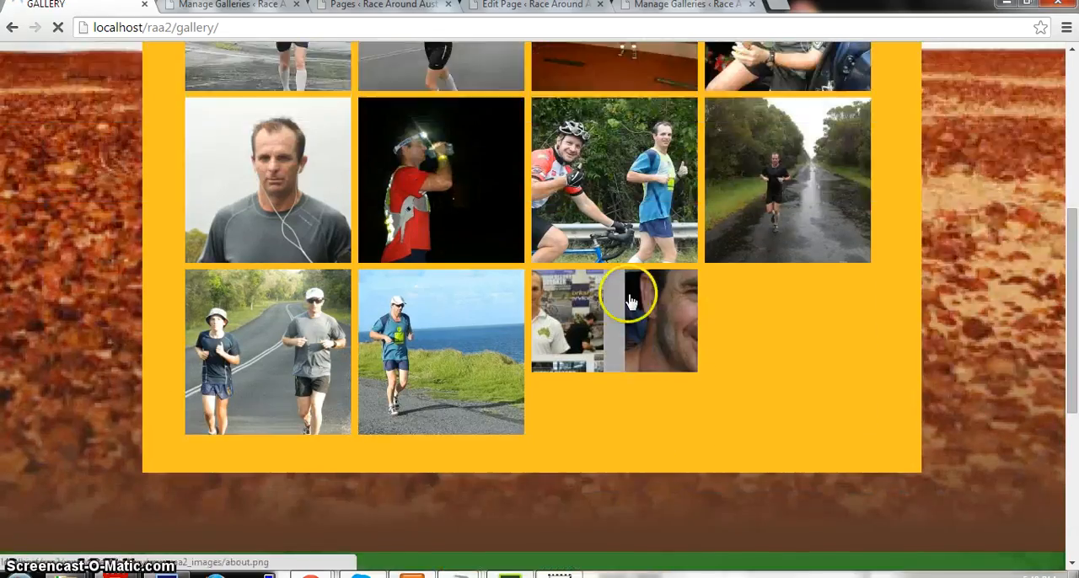
click(585, 325)
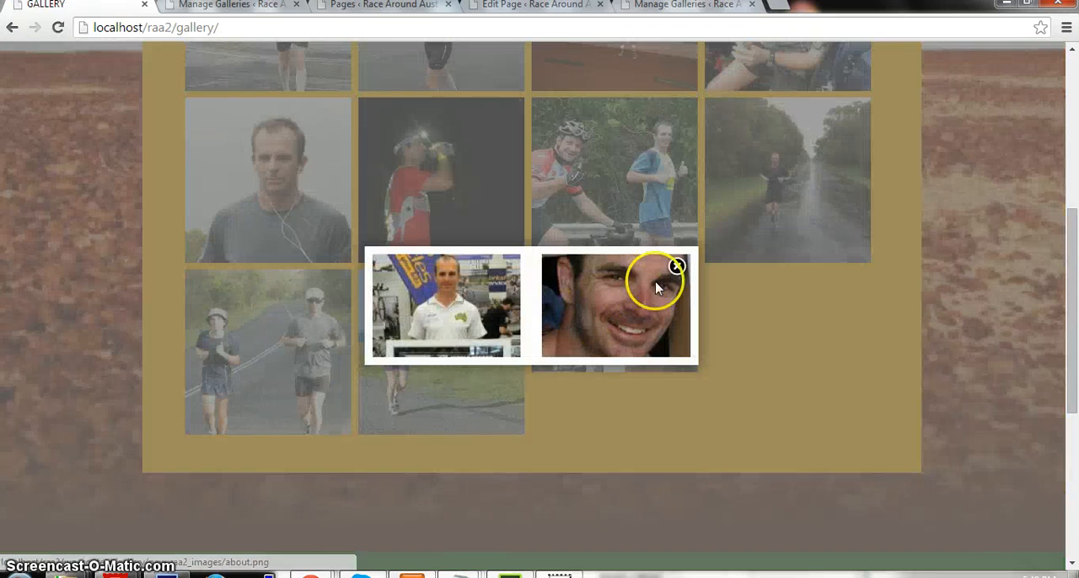
click(676, 269)
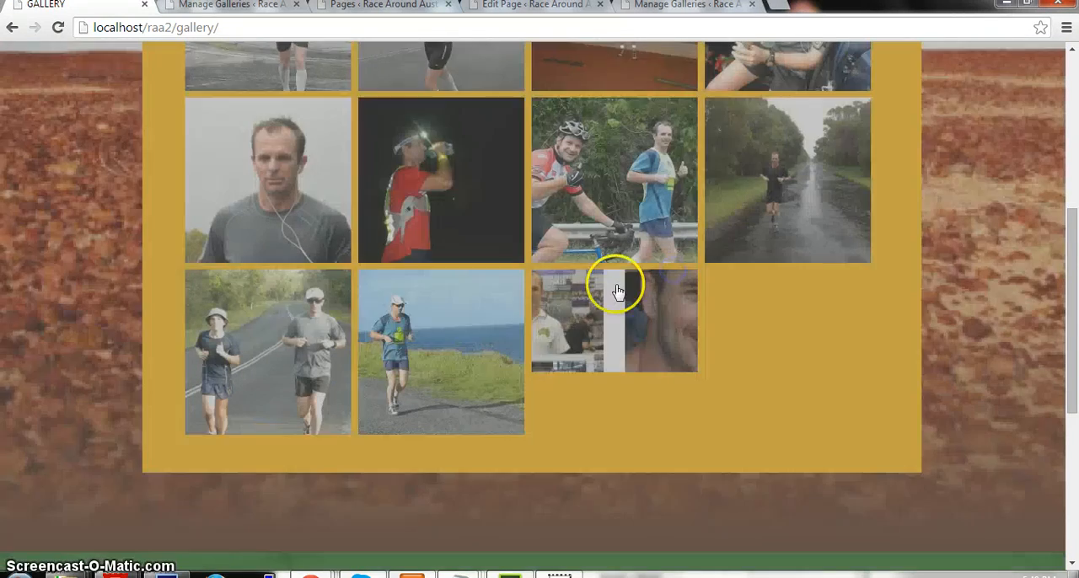
scroll(534, 325, up, 5)
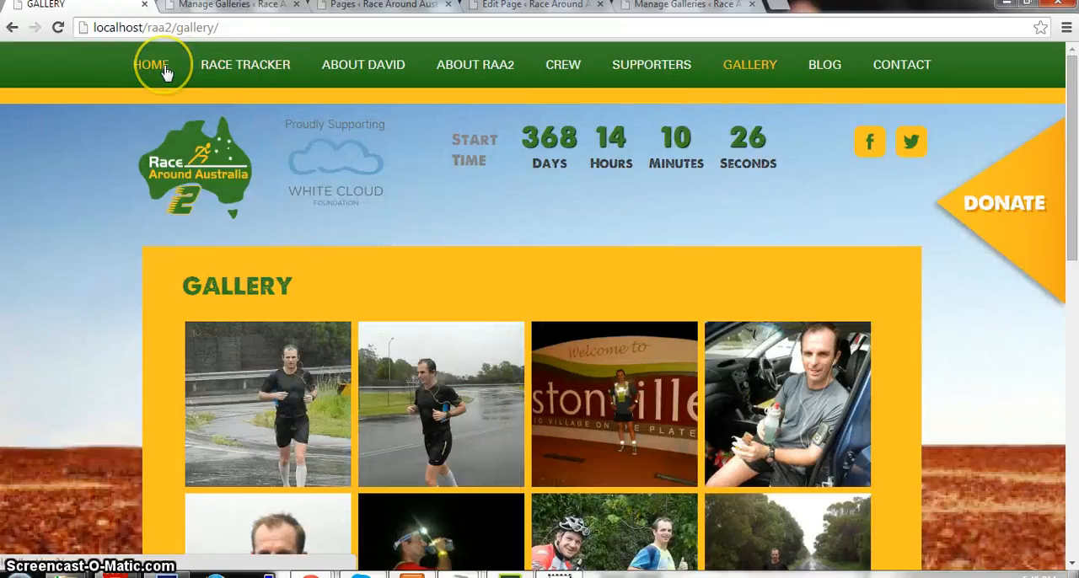
Open the website's home page and browse the Latest Images slideshow to check the new image and return to the first photo.
click(161, 68)
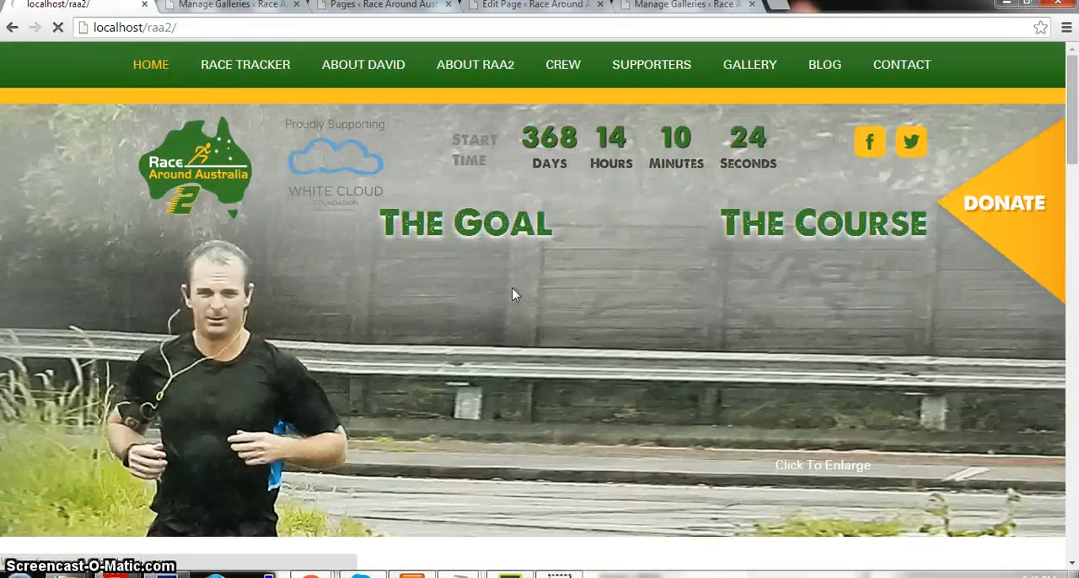
scroll(510, 316, down, 5)
scroll(510, 321, down, 2)
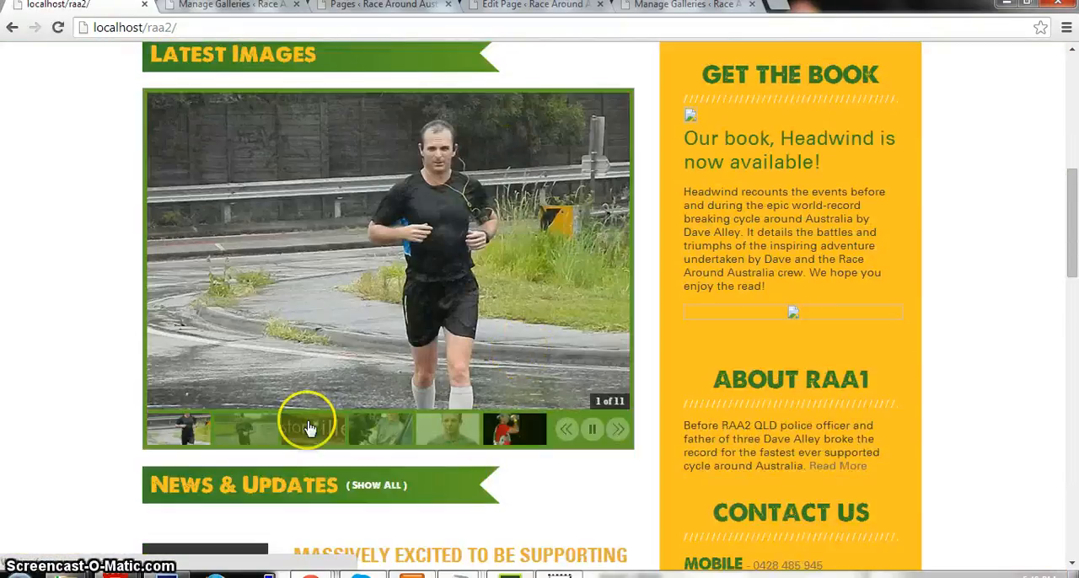
click(616, 431)
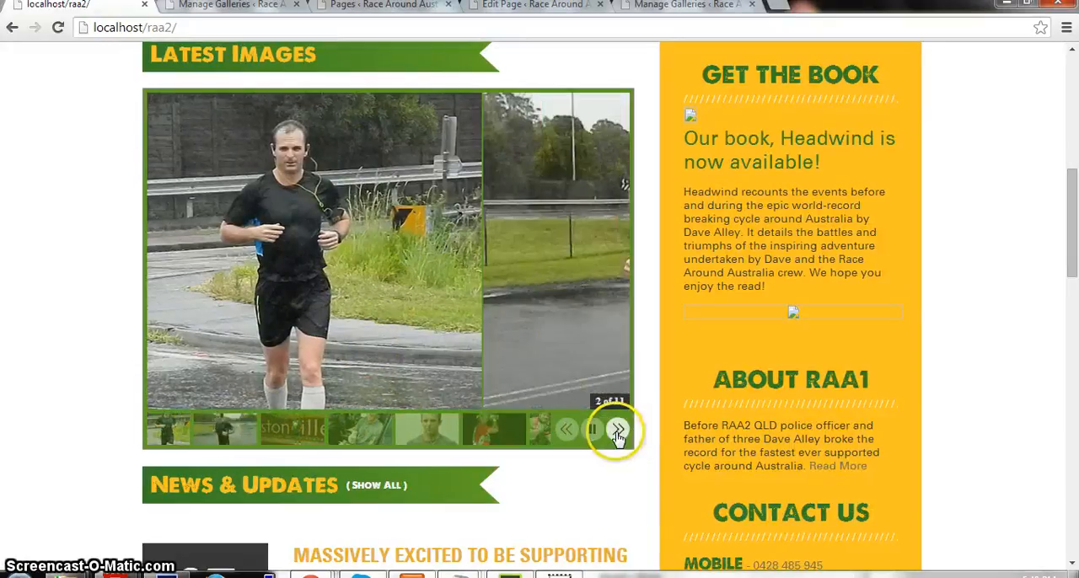
click(616, 431)
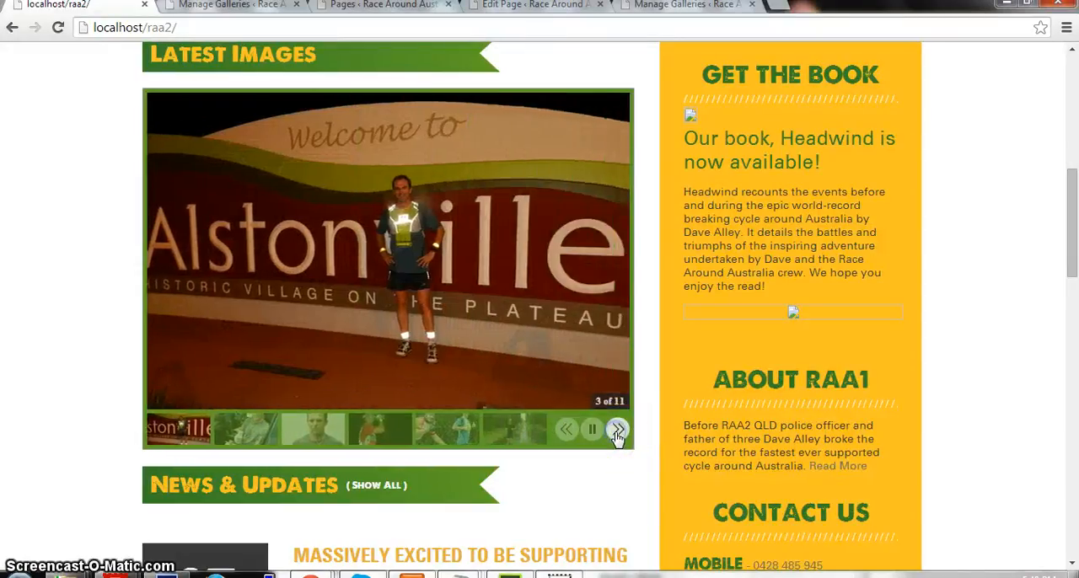
click(617, 431)
click(616, 431)
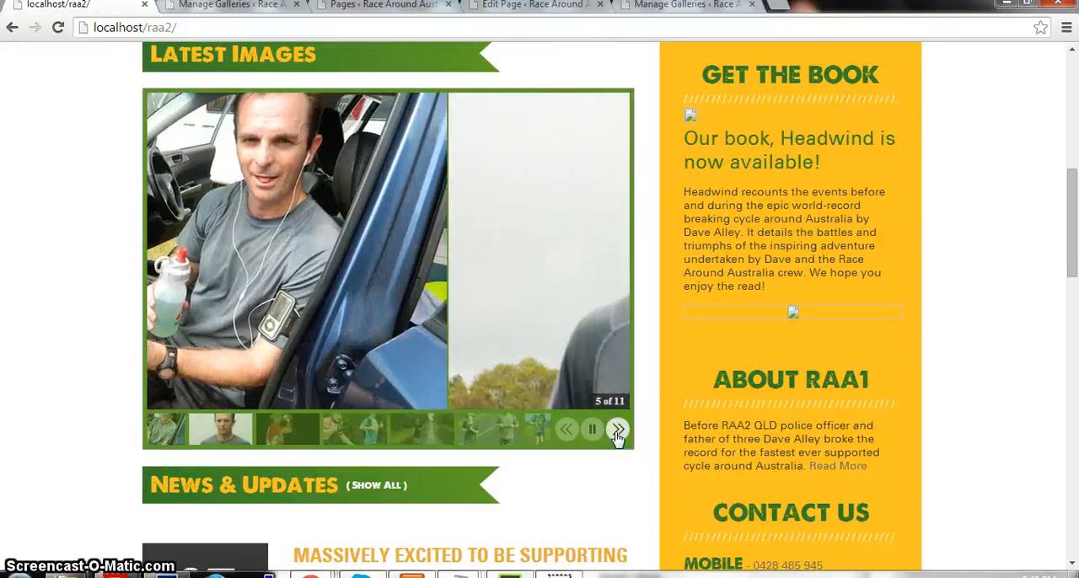
click(616, 431)
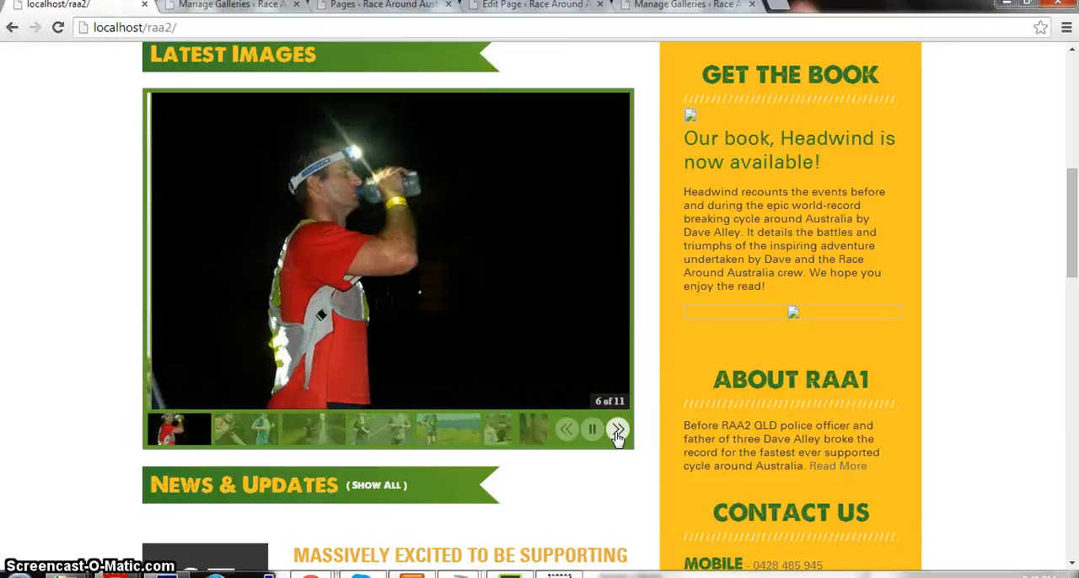
click(501, 427)
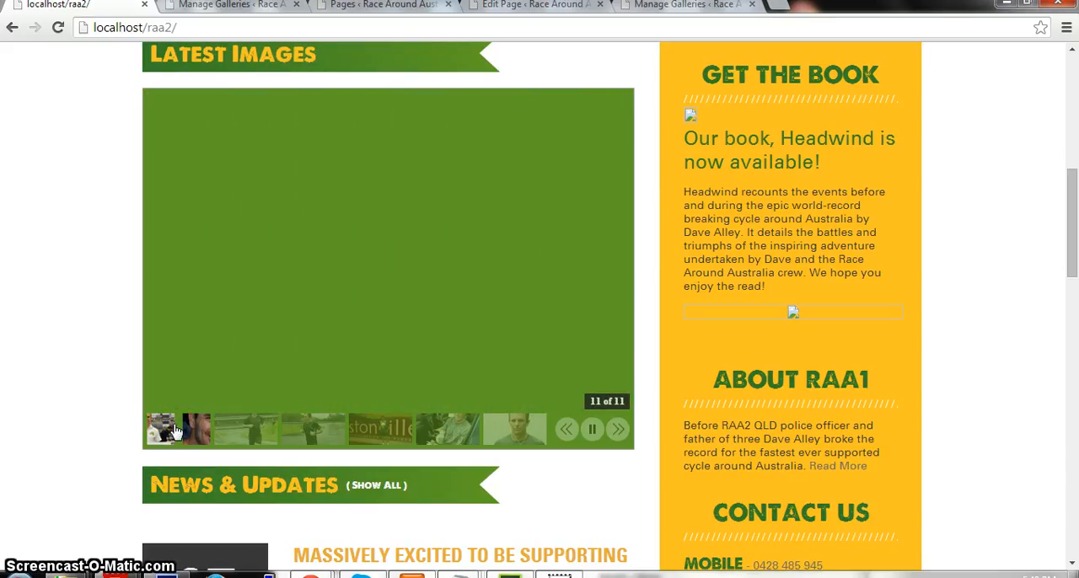
click(232, 438)
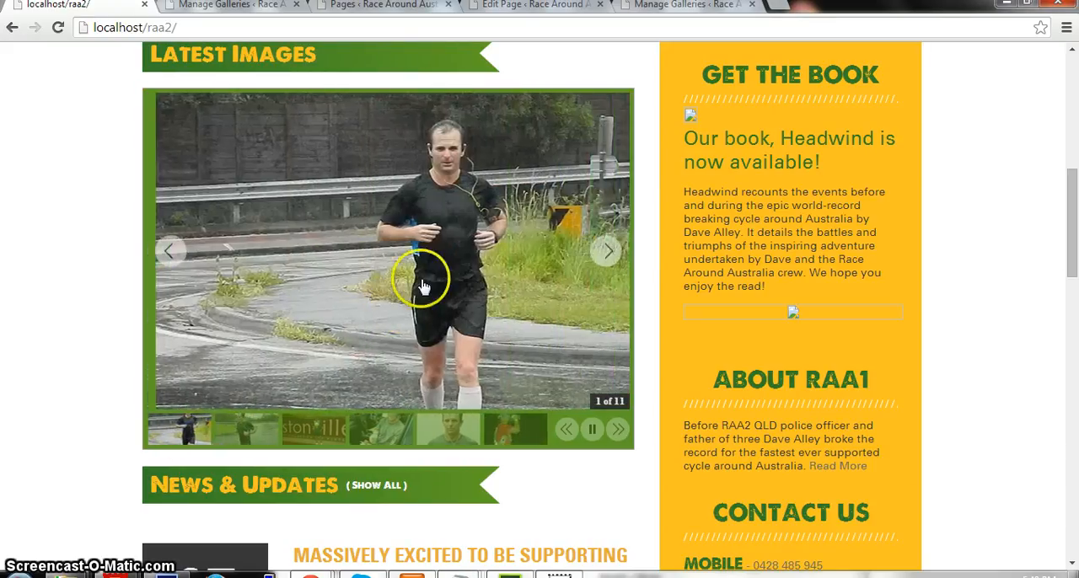
Try the slideshow's previous-image control, browse its photos in the enlarged view and close that view.
click(156, 253)
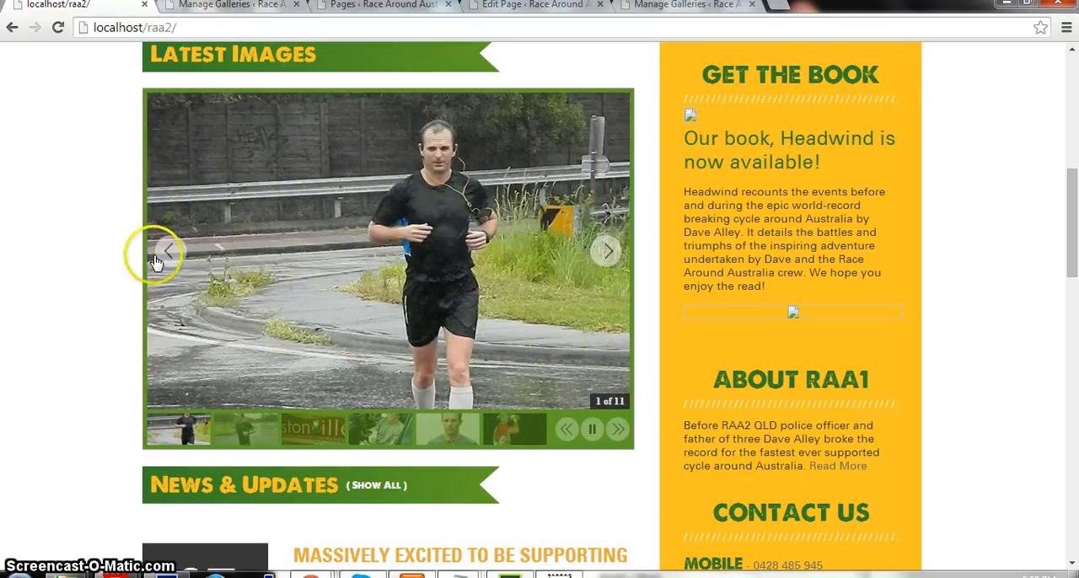
click(162, 260)
click(944, 250)
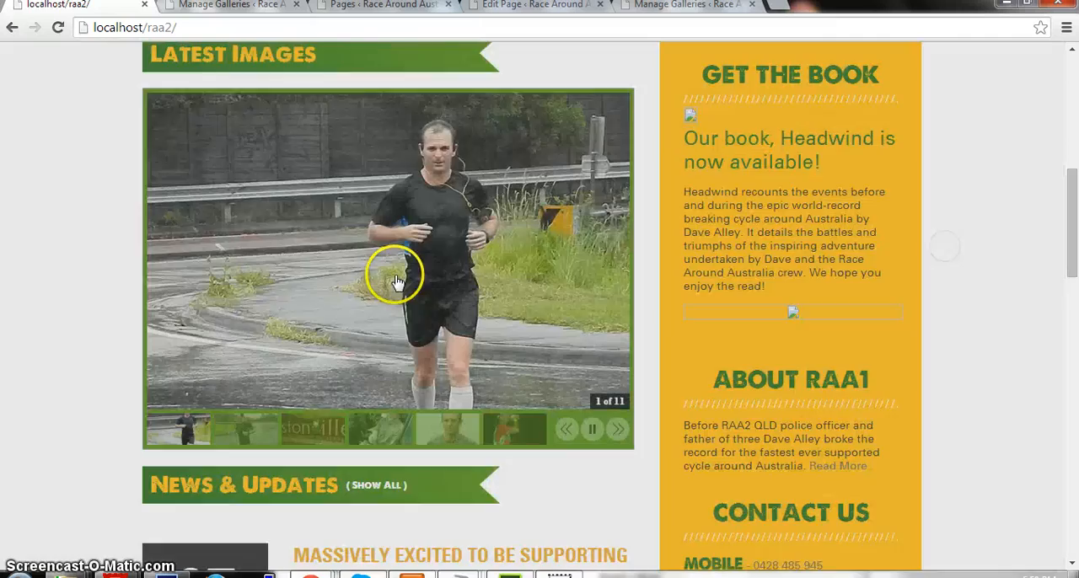
click(395, 279)
click(804, 308)
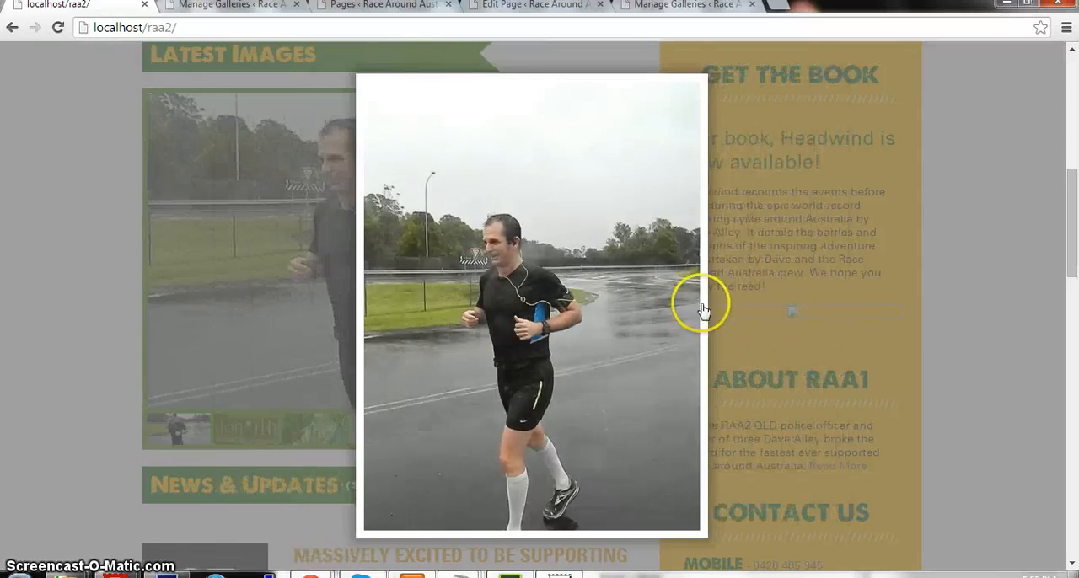
click(702, 309)
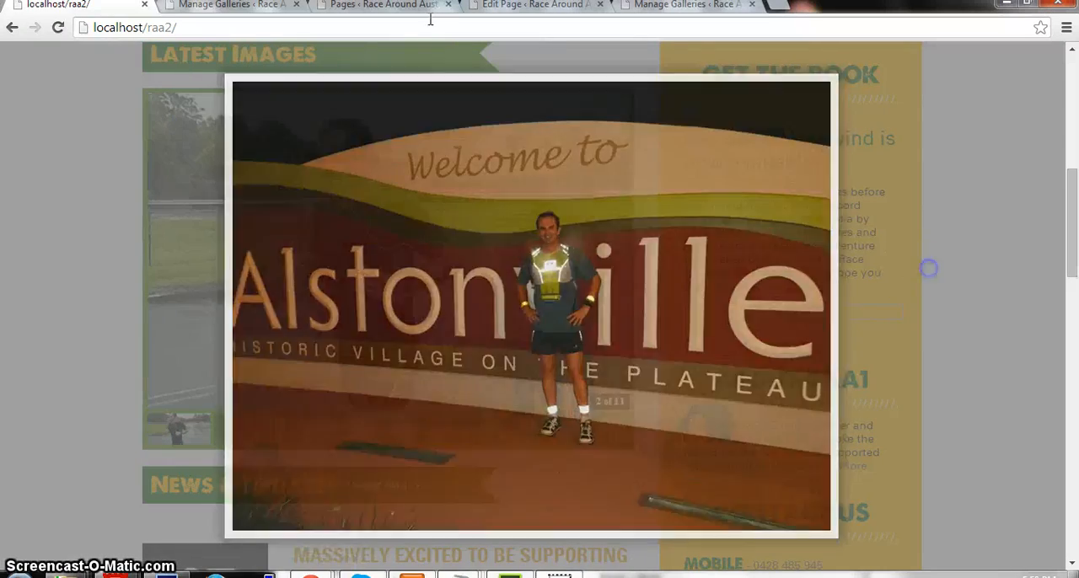
click(928, 267)
Return to the new_raa2_images management page, leave all images unselected and open the gallery's sorting page.
click(222, 6)
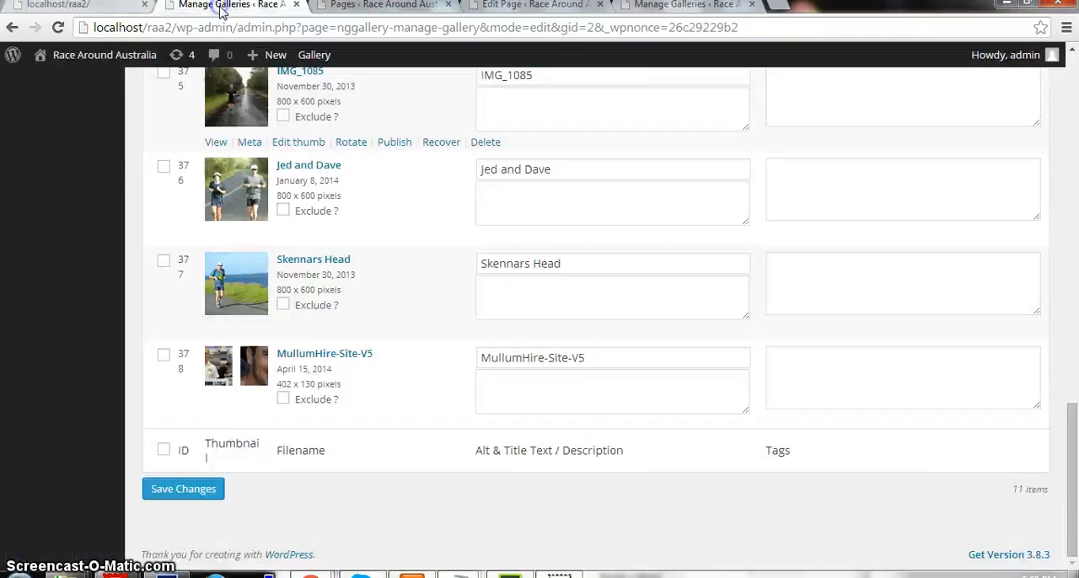
scroll(466, 325, up, 10)
scroll(466, 325, down, 4)
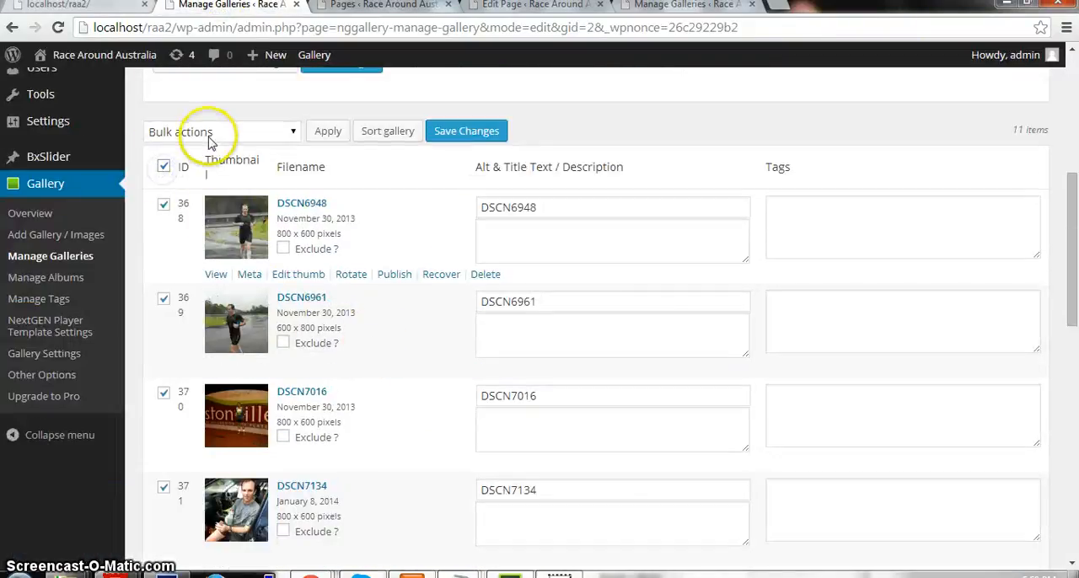
click(163, 166)
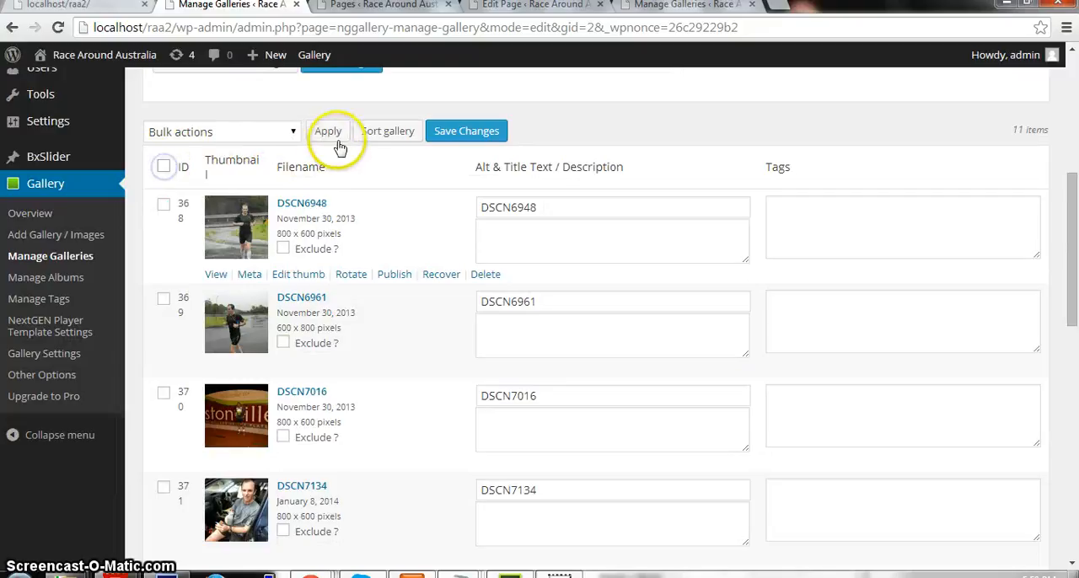
click(381, 133)
scroll(656, 390, down, 2)
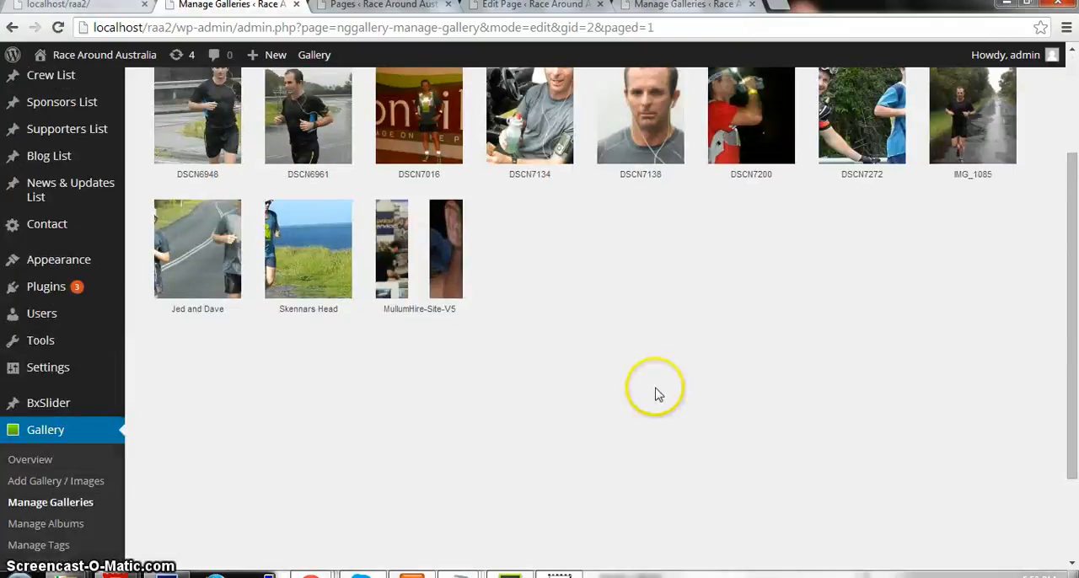
scroll(518, 268, up, 2)
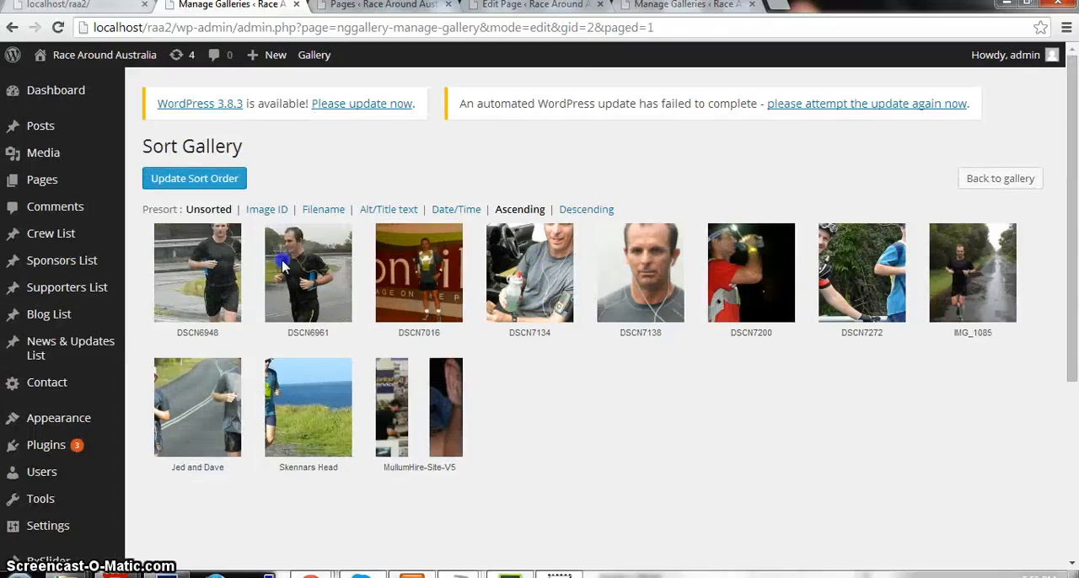
Move the MullumHire-Site-V5 image to the first position in the gallery and save the new sort order.
mouse_move(283, 266)
mouse_down()
mouse_move(247, 264)
mouse_move(290, 273)
mouse_up()
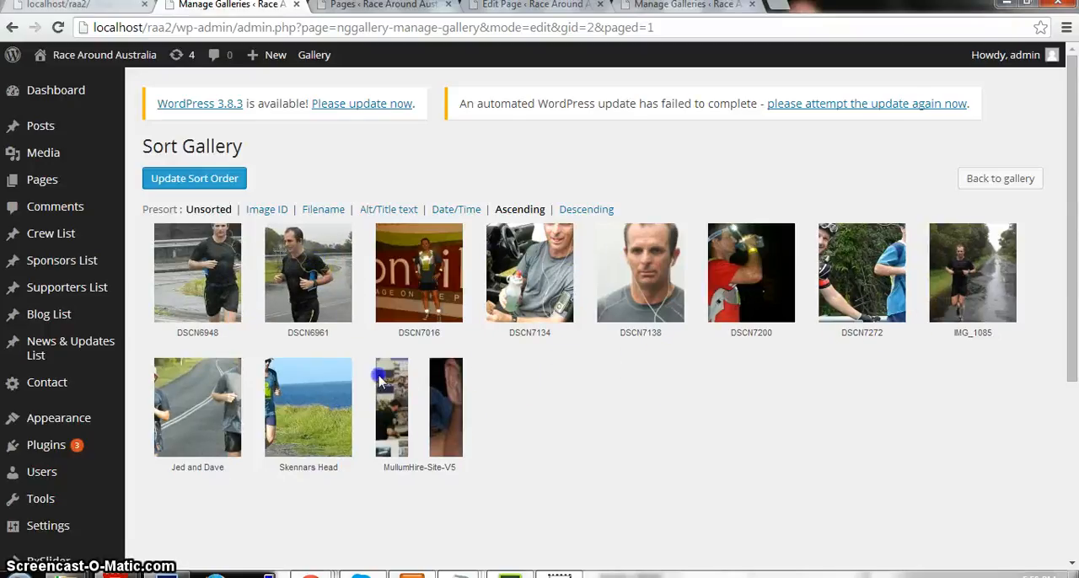
drag(446, 411, 192, 278)
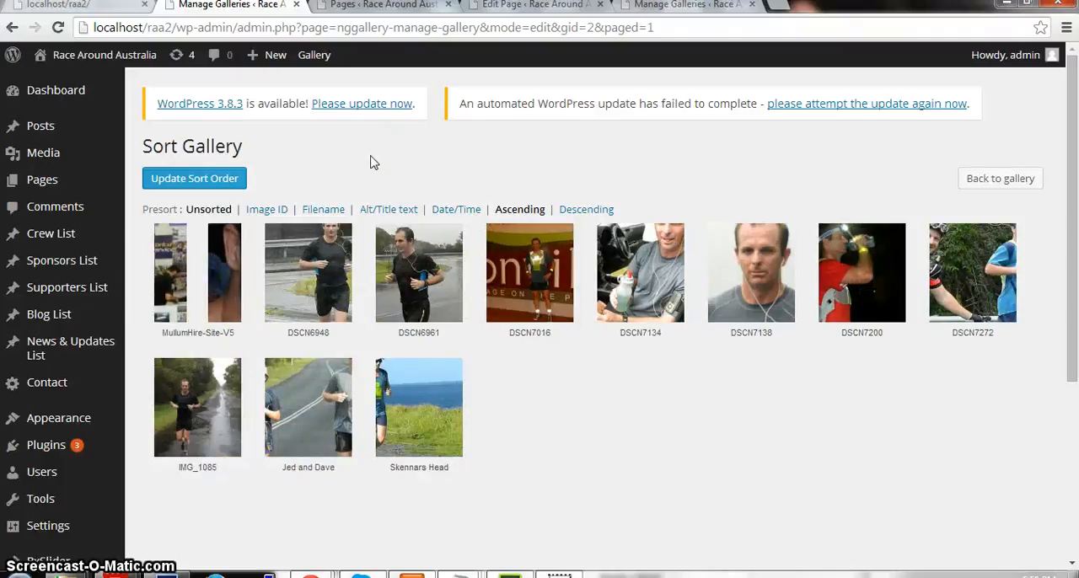
click(234, 179)
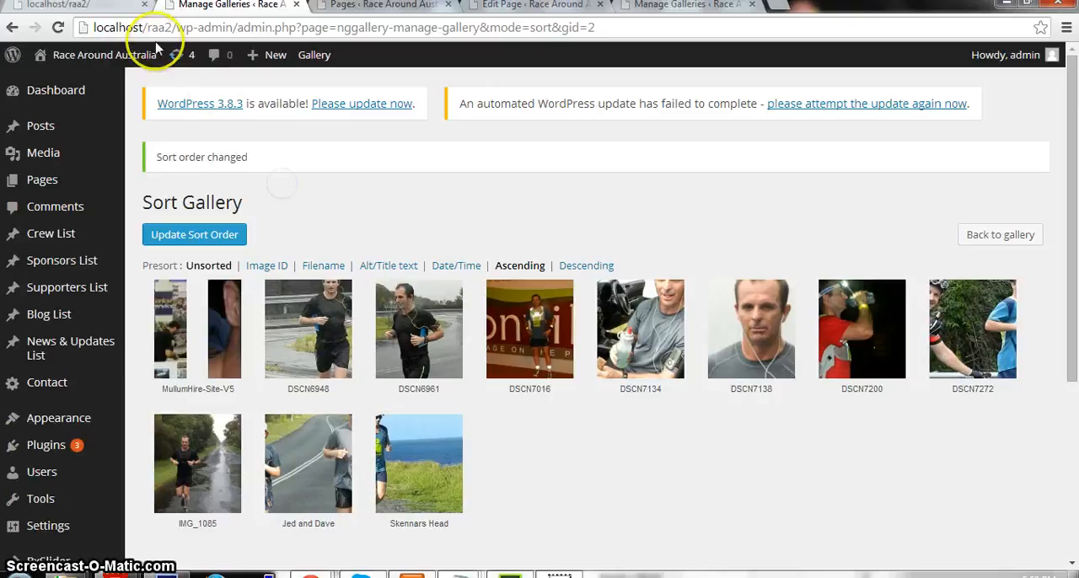
Switch to the website's home page, reload it and check the image order in the Latest Images slideshow.
click(115, 8)
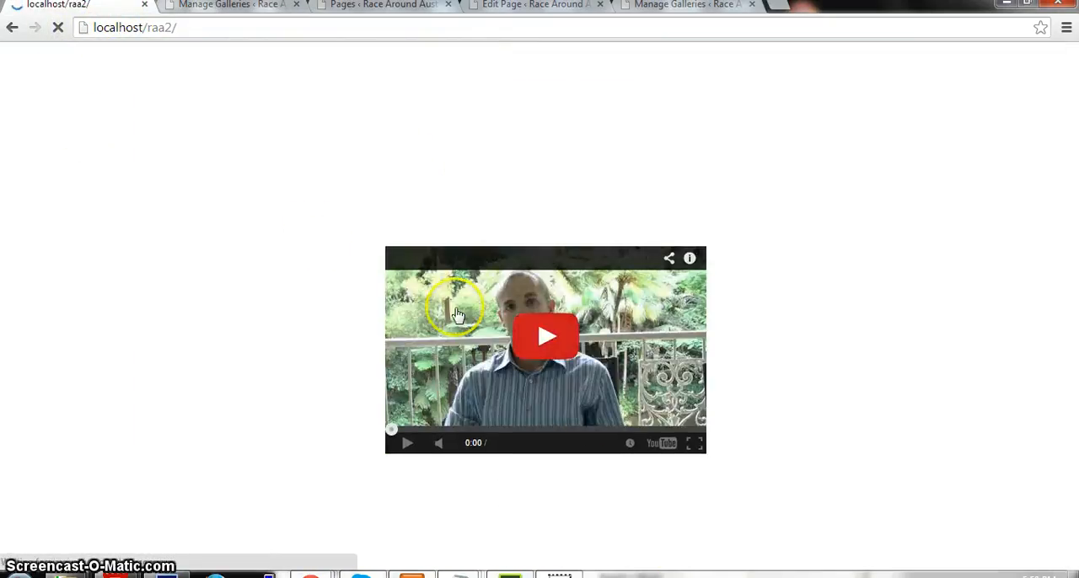
click(901, 295)
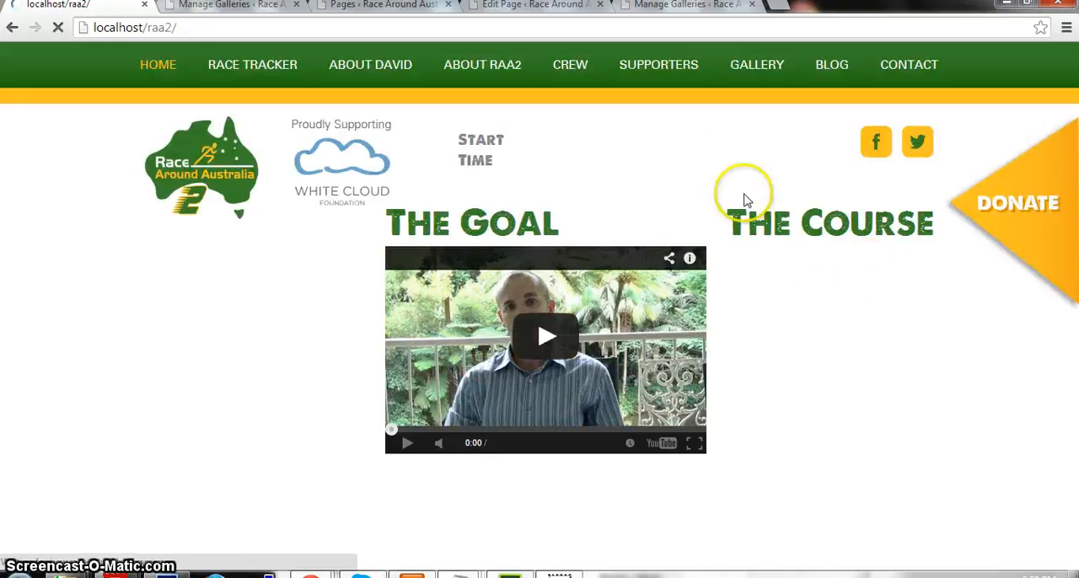
scroll(773, 241, down, 14)
scroll(775, 244, up, 10)
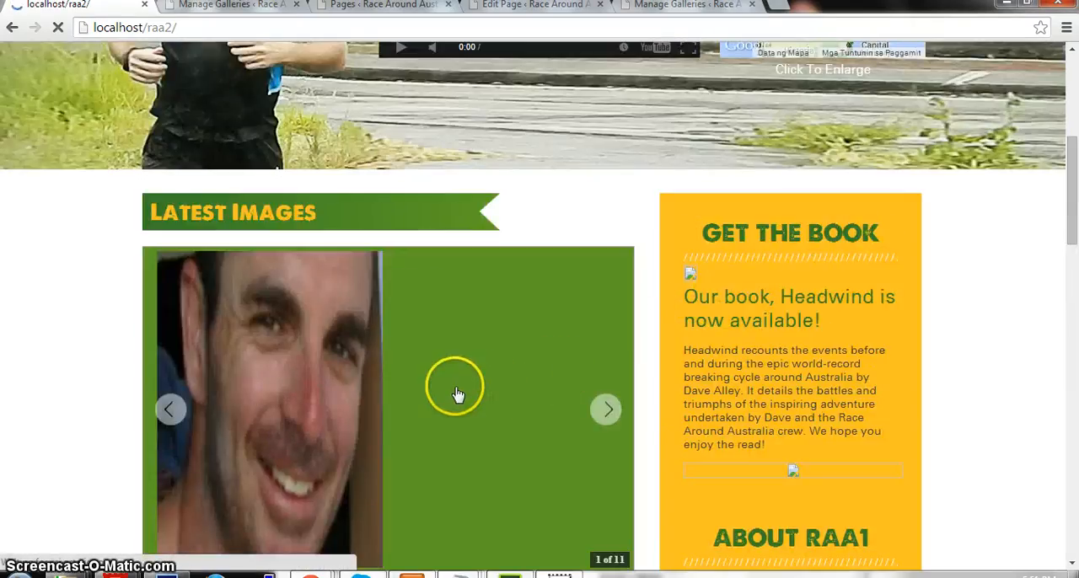
Open the website's Gallery page and check the order of its thumbnails.
scroll(455, 394, up, 5)
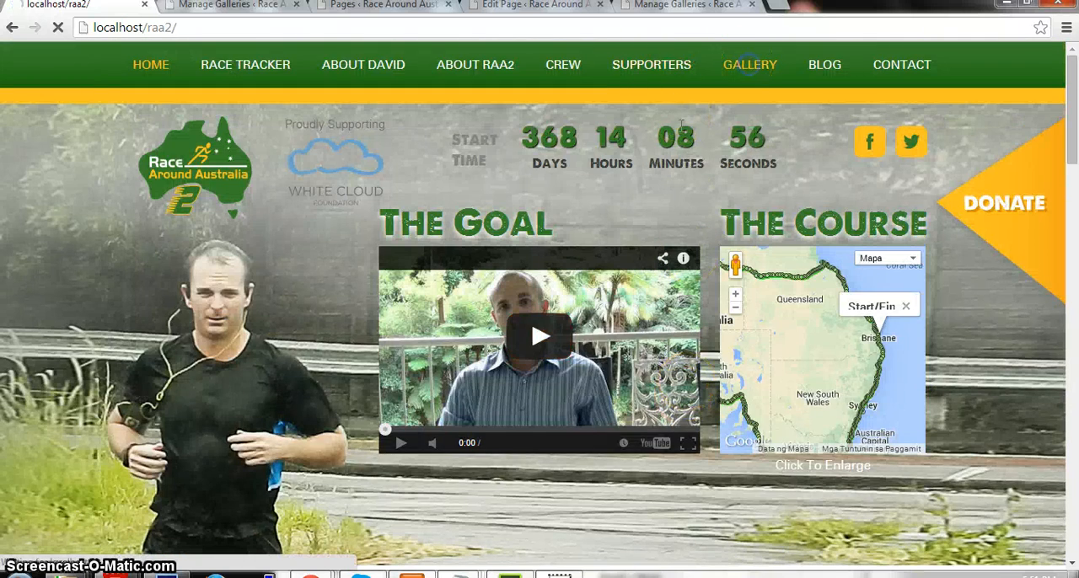
scroll(306, 178, down, 3)
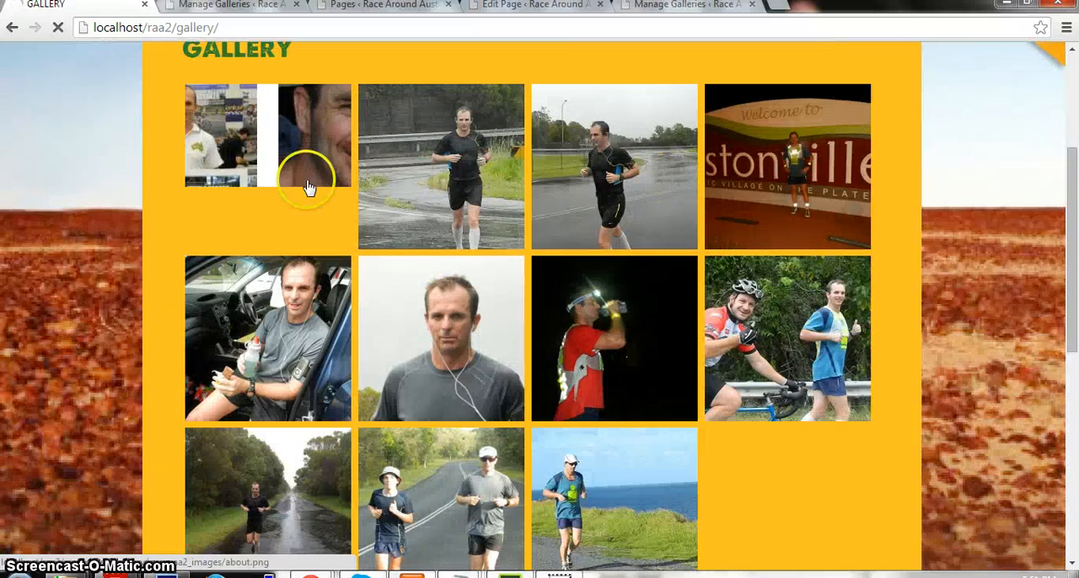
scroll(333, 245, up, 3)
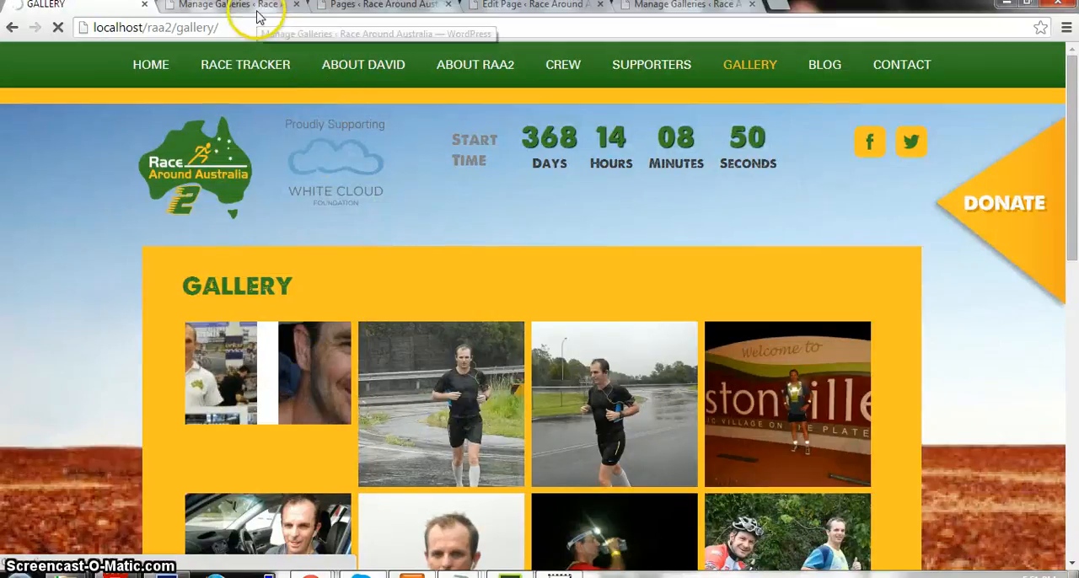
Review the image order on the Sort Gallery page and return to the website's Gallery page to compare.
click(258, 12)
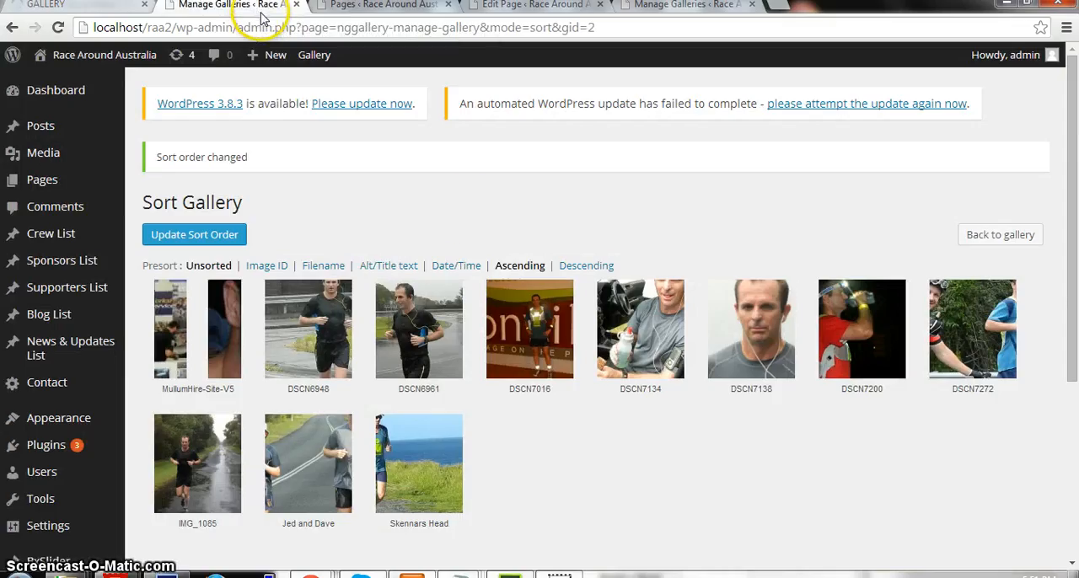
scroll(472, 211, down, 2)
scroll(475, 193, up, 2)
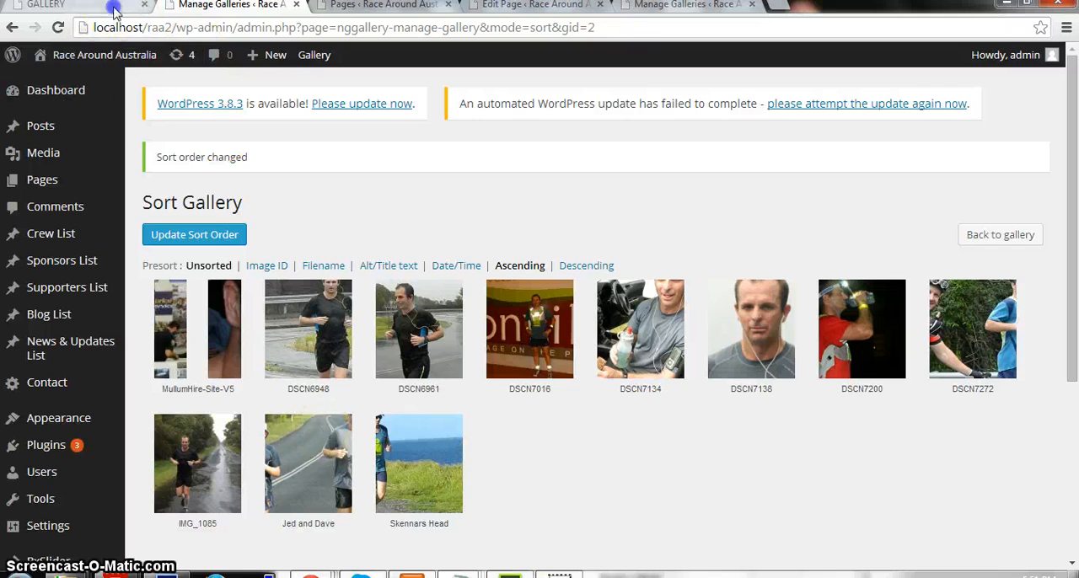
click(85, 5)
scroll(381, 315, up, 2)
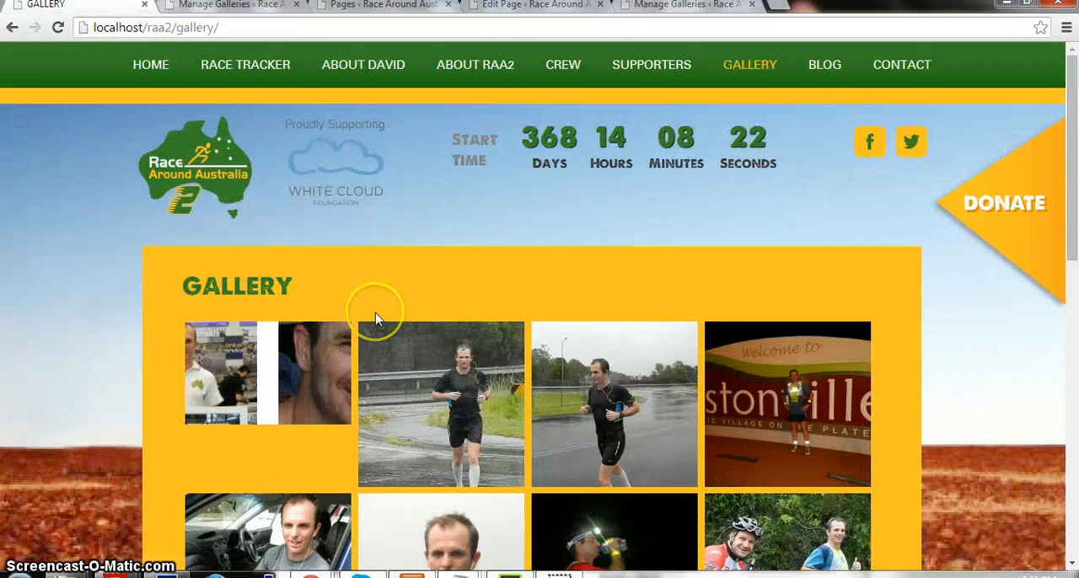